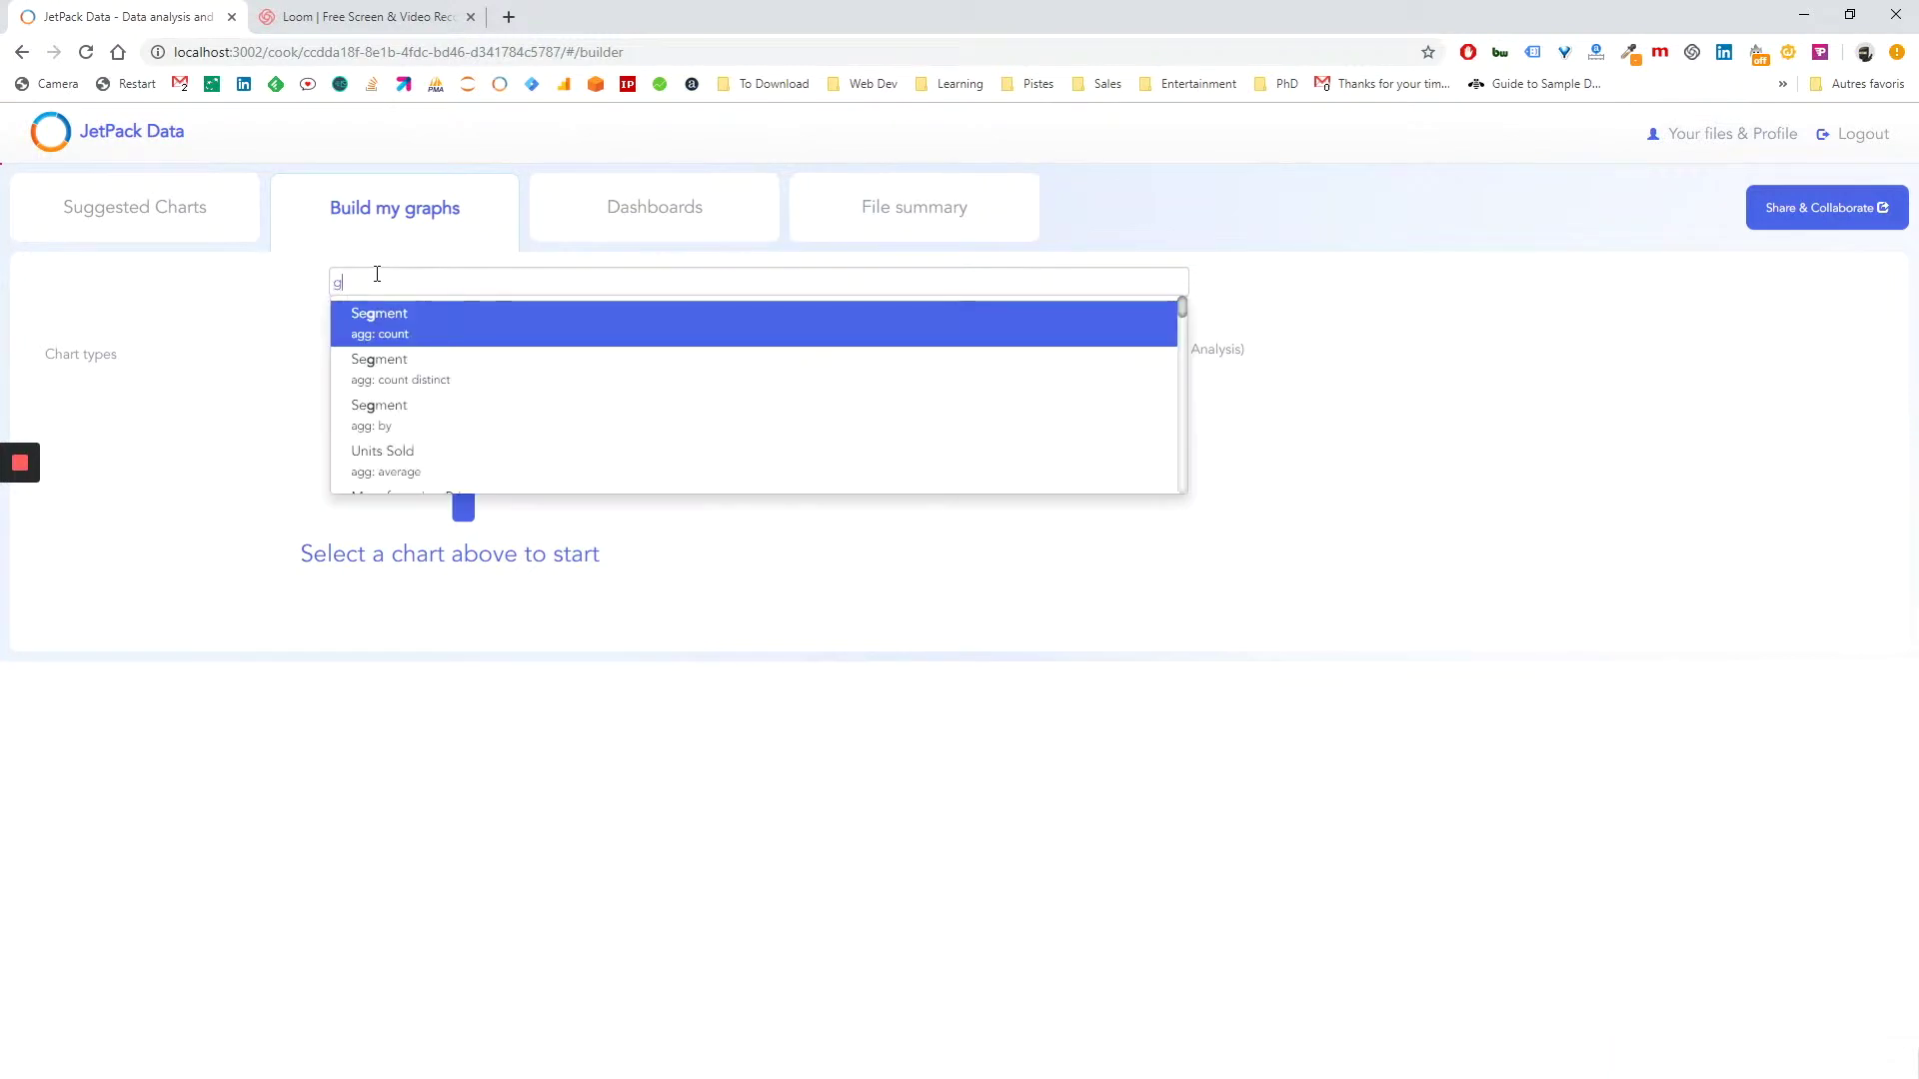
Step: Build a chart of the Gross Sales sum by Country using the text query
key("Return")
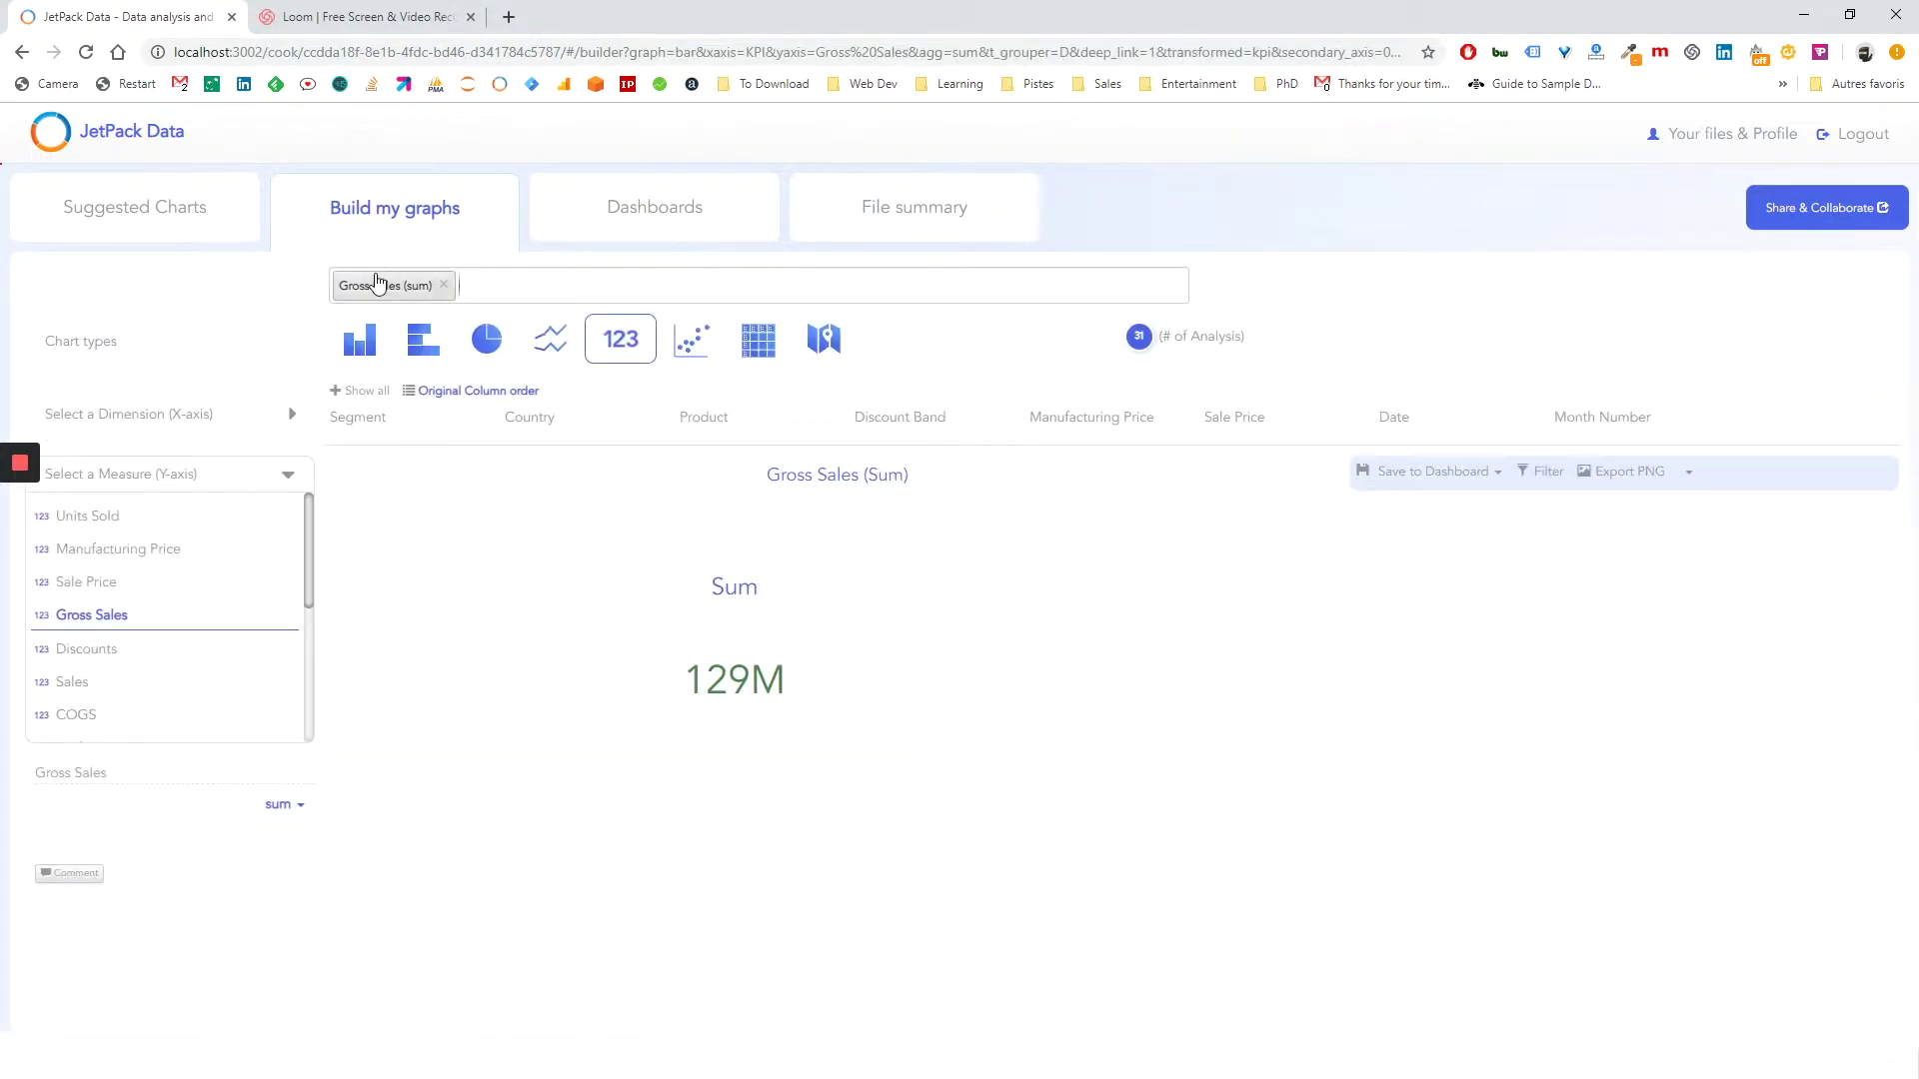
type("par Cou")
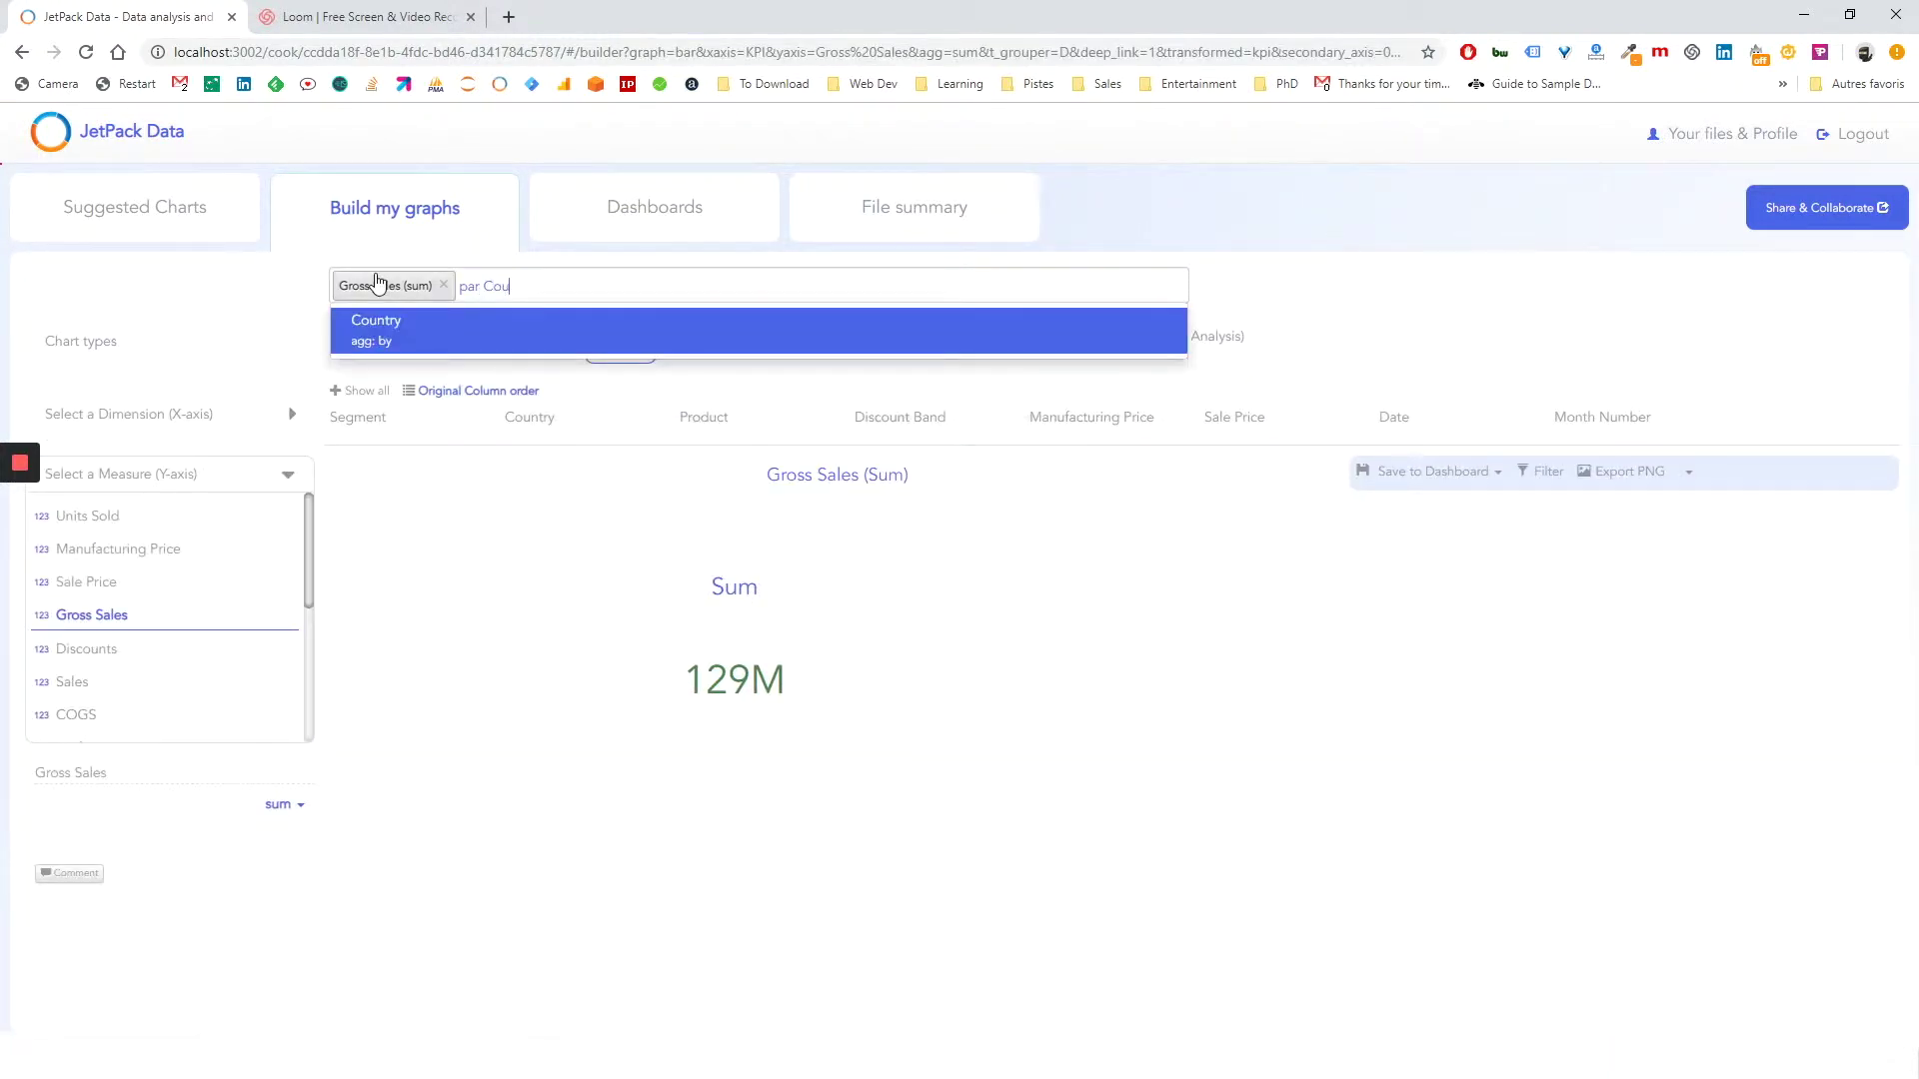
key("Return")
Step: Display Gross Sales by Country as a vertical bar chart and sort the bars in ascending order of value
scroll(377, 283, "down", 1)
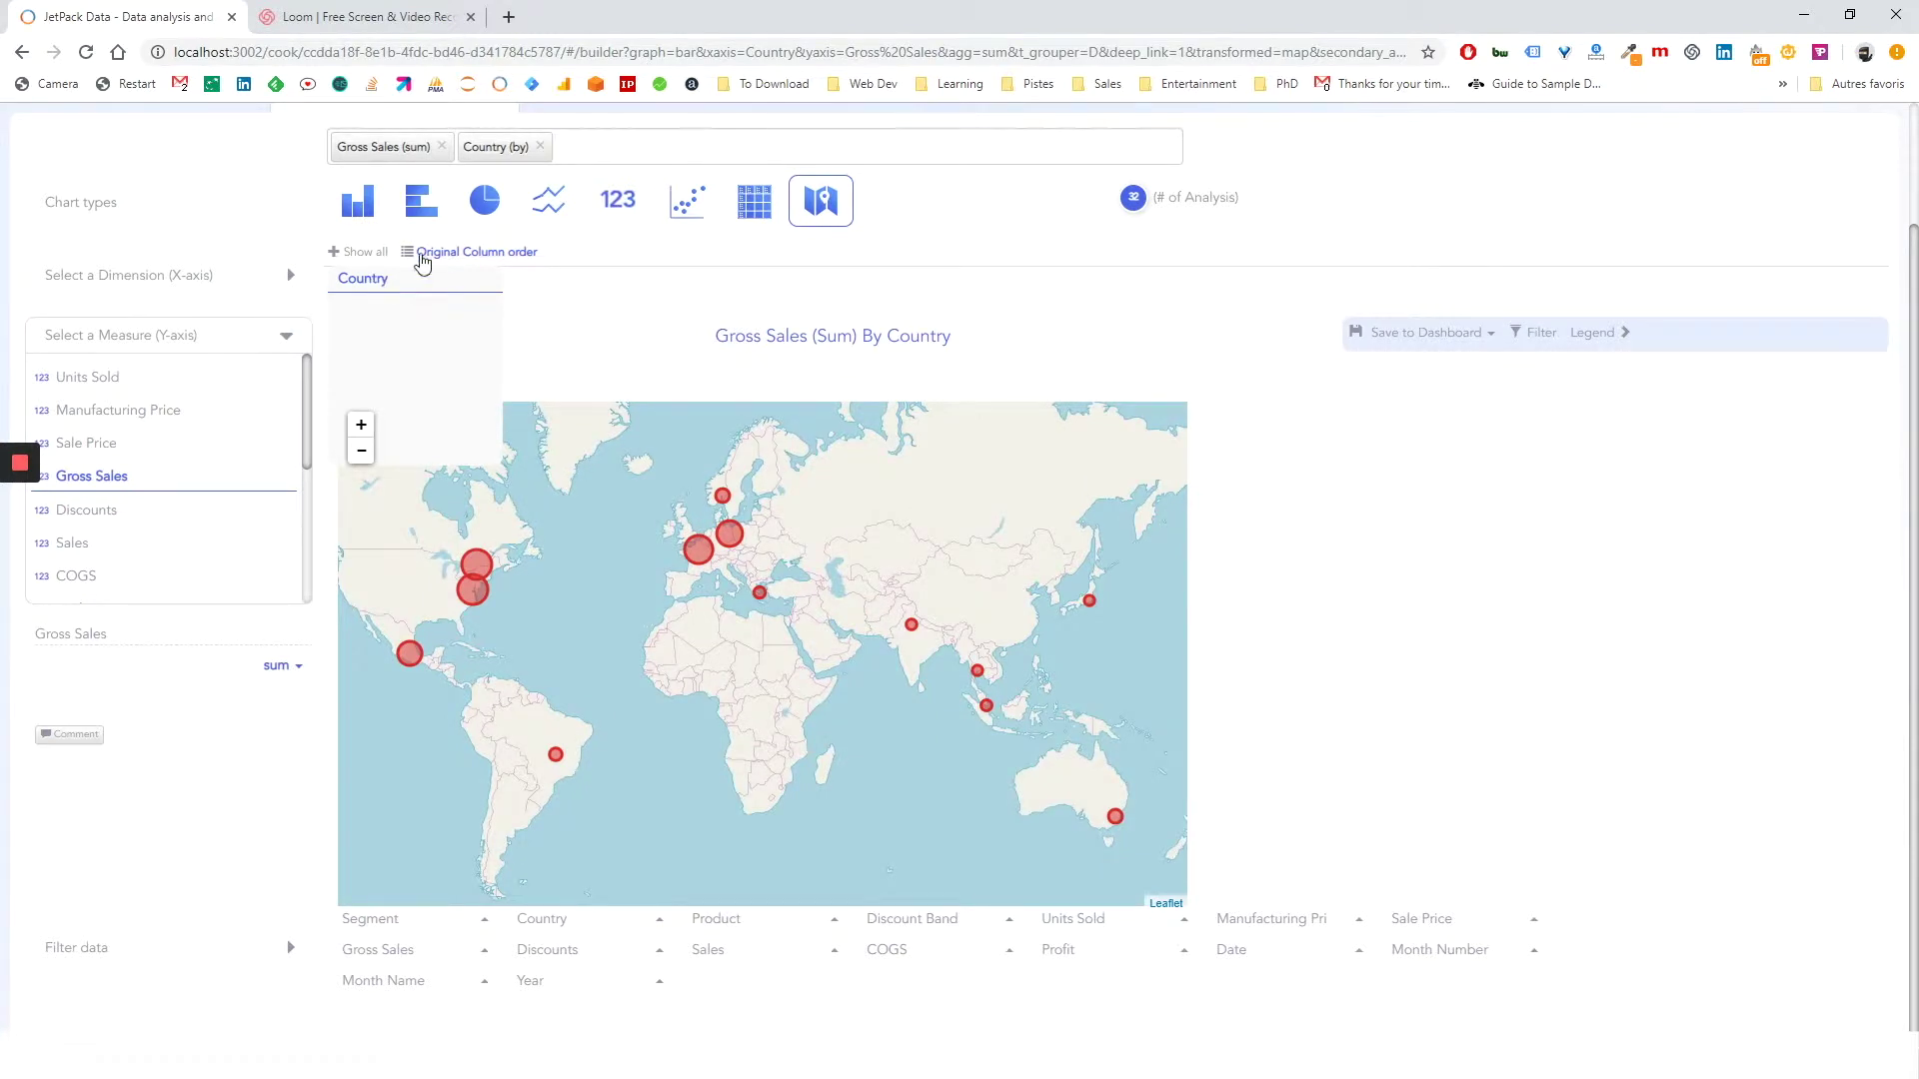
left_click(347, 205)
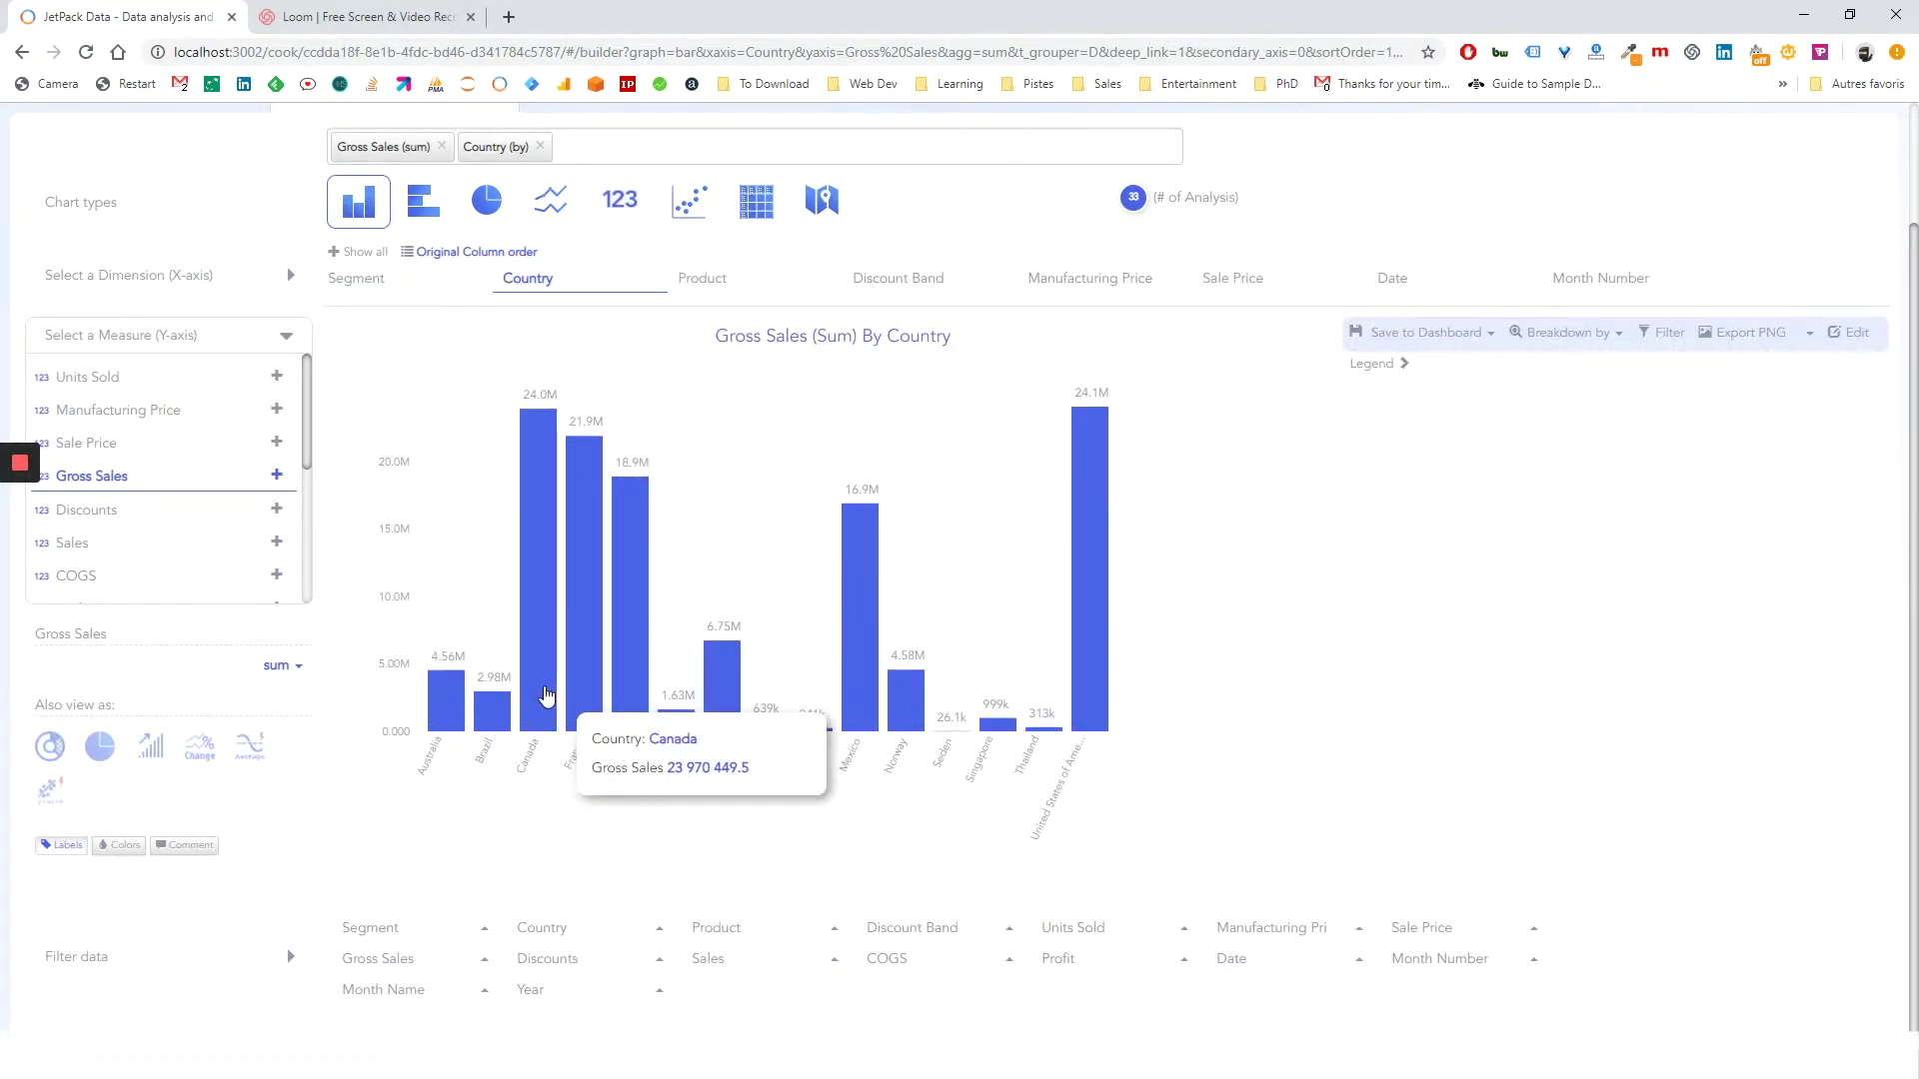
left_click(545, 693)
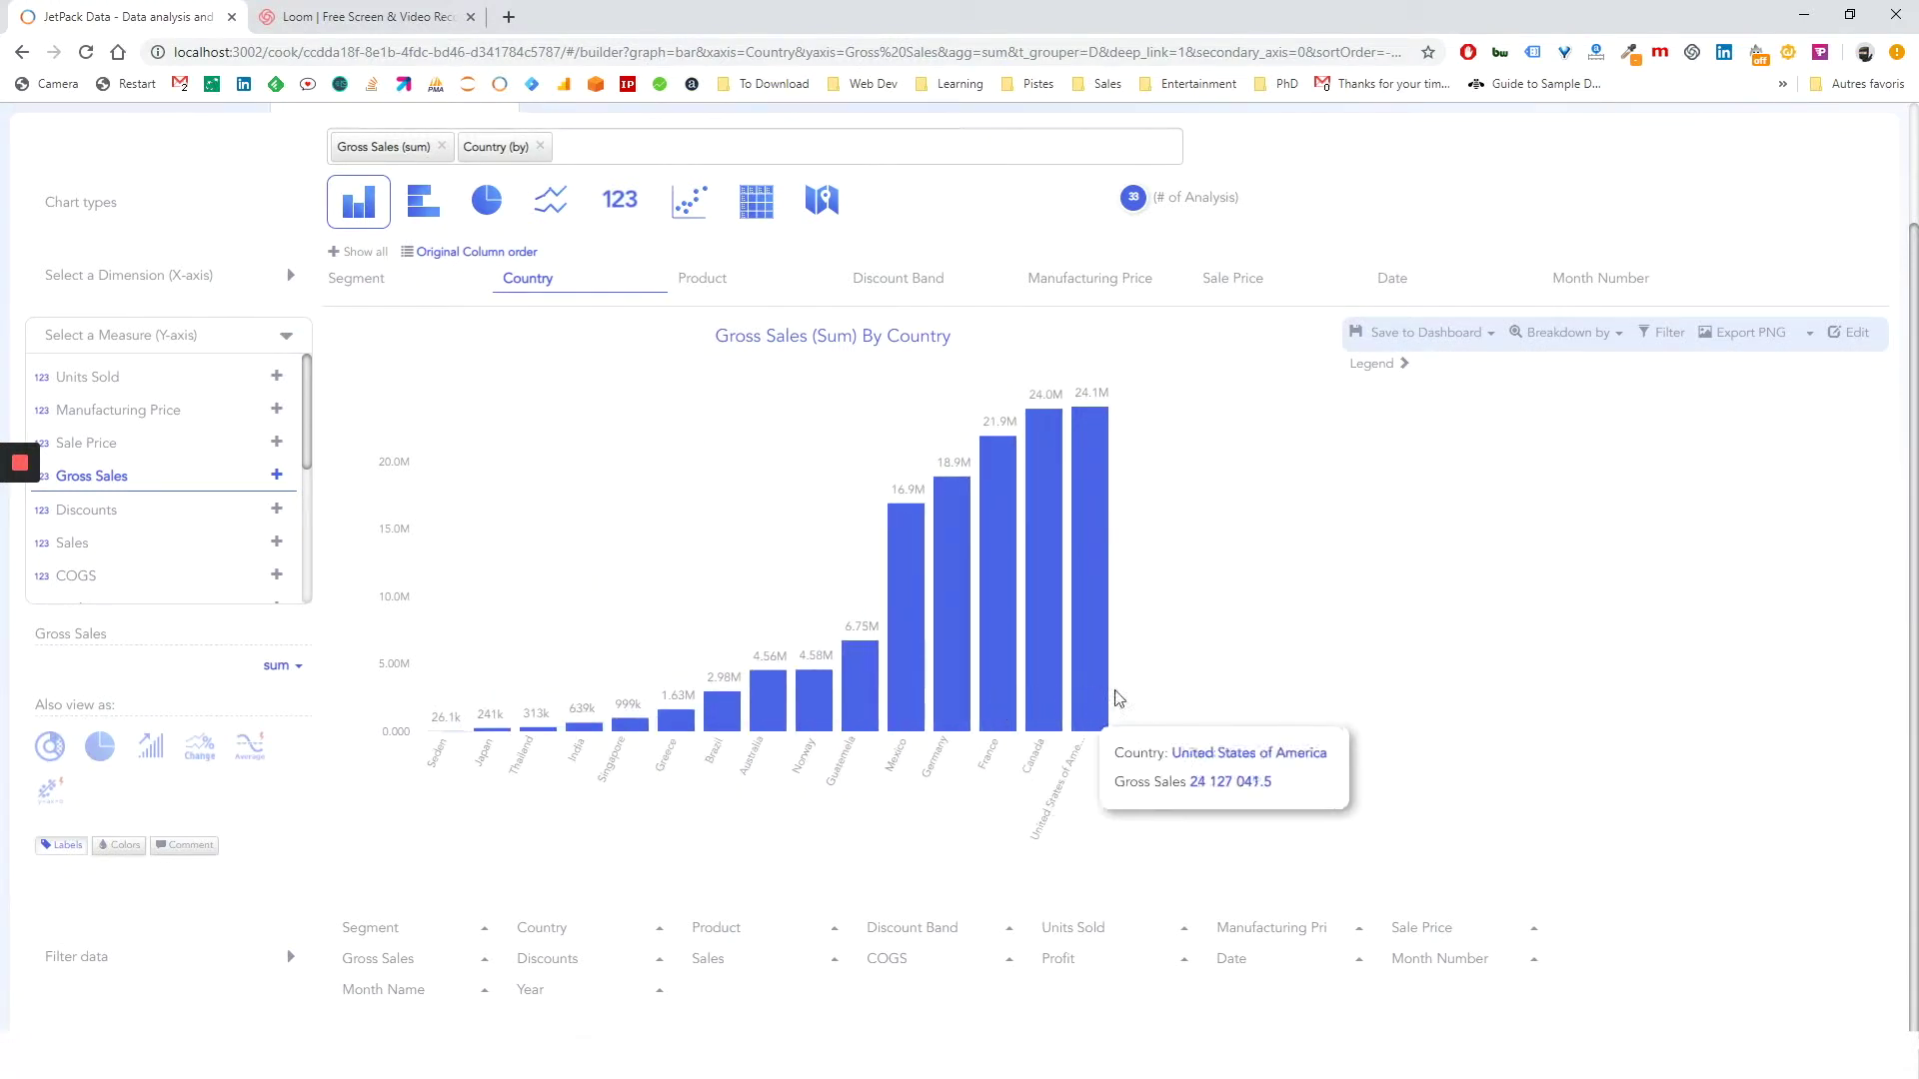
Step: Break down the Gross Sales by Country bar chart by Year
left_click(1564, 332)
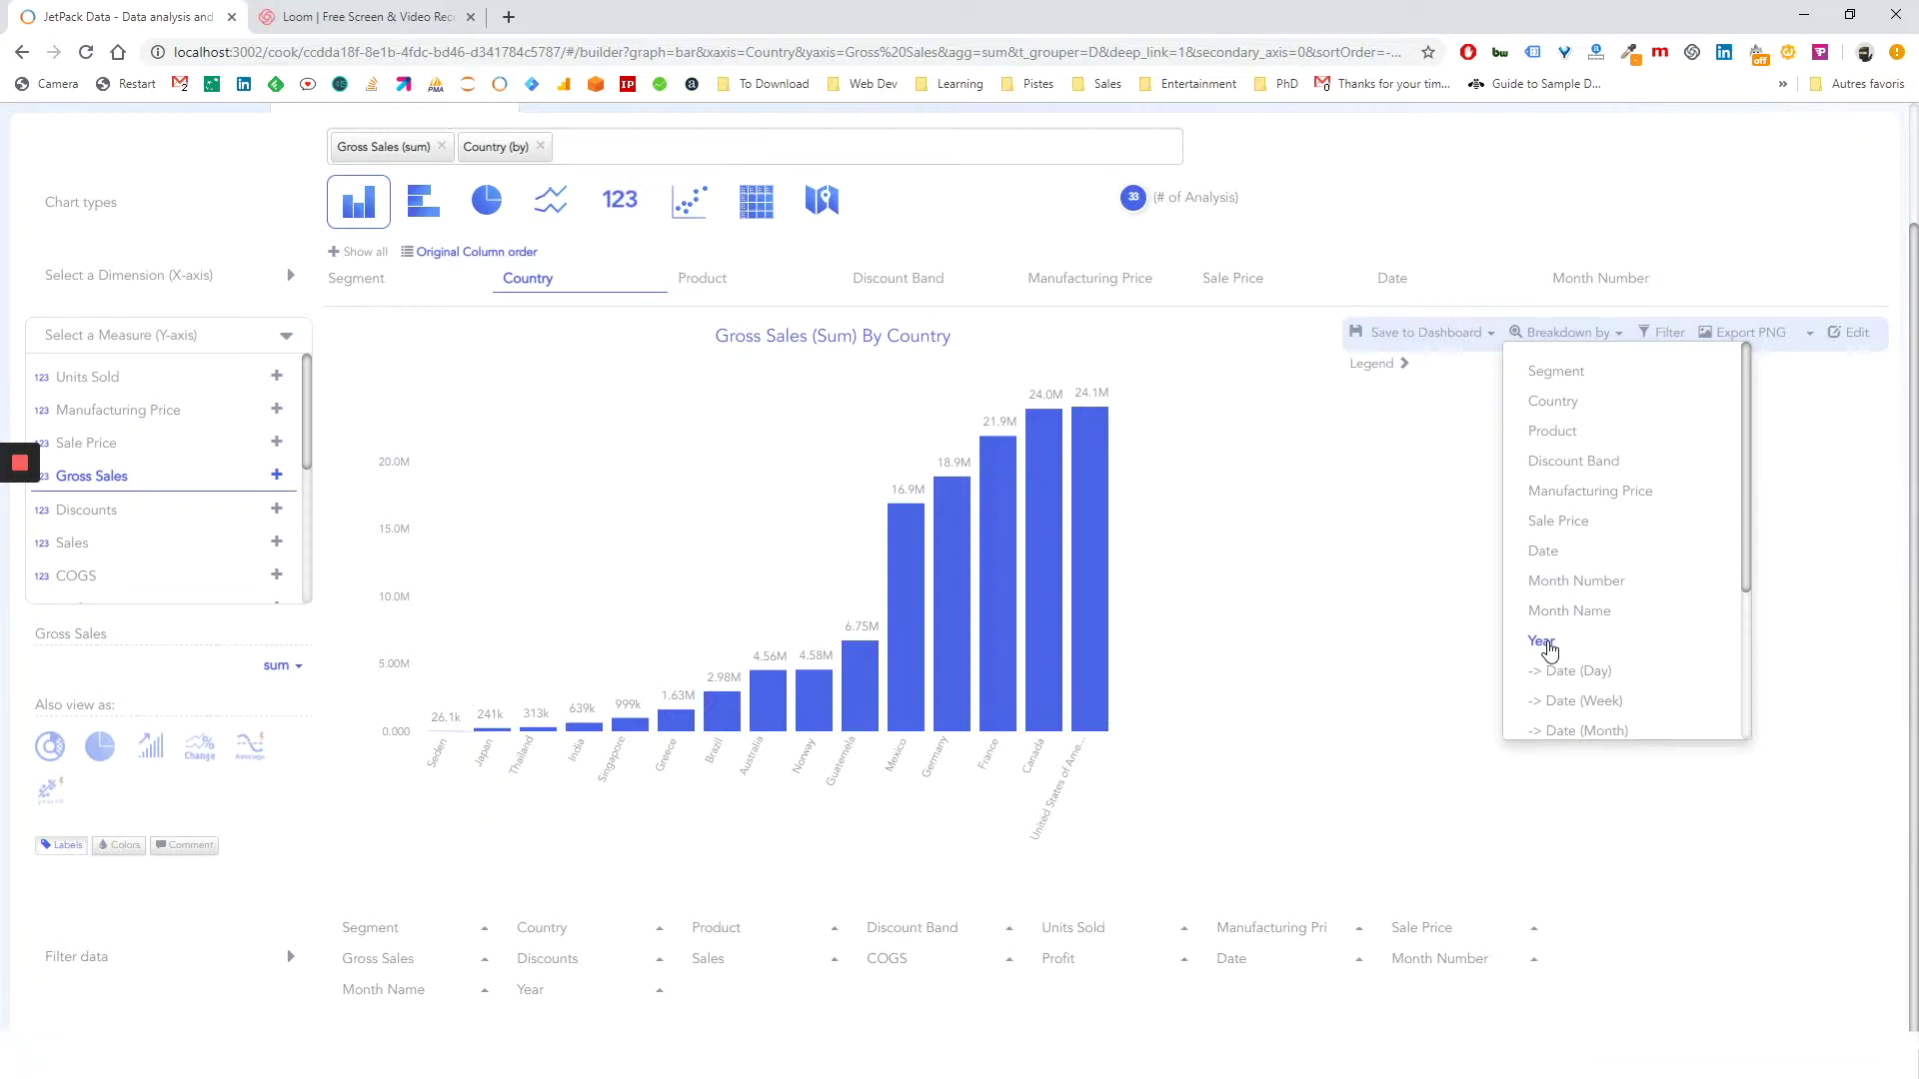
left_click(1555, 648)
mouse_move(1084, 720)
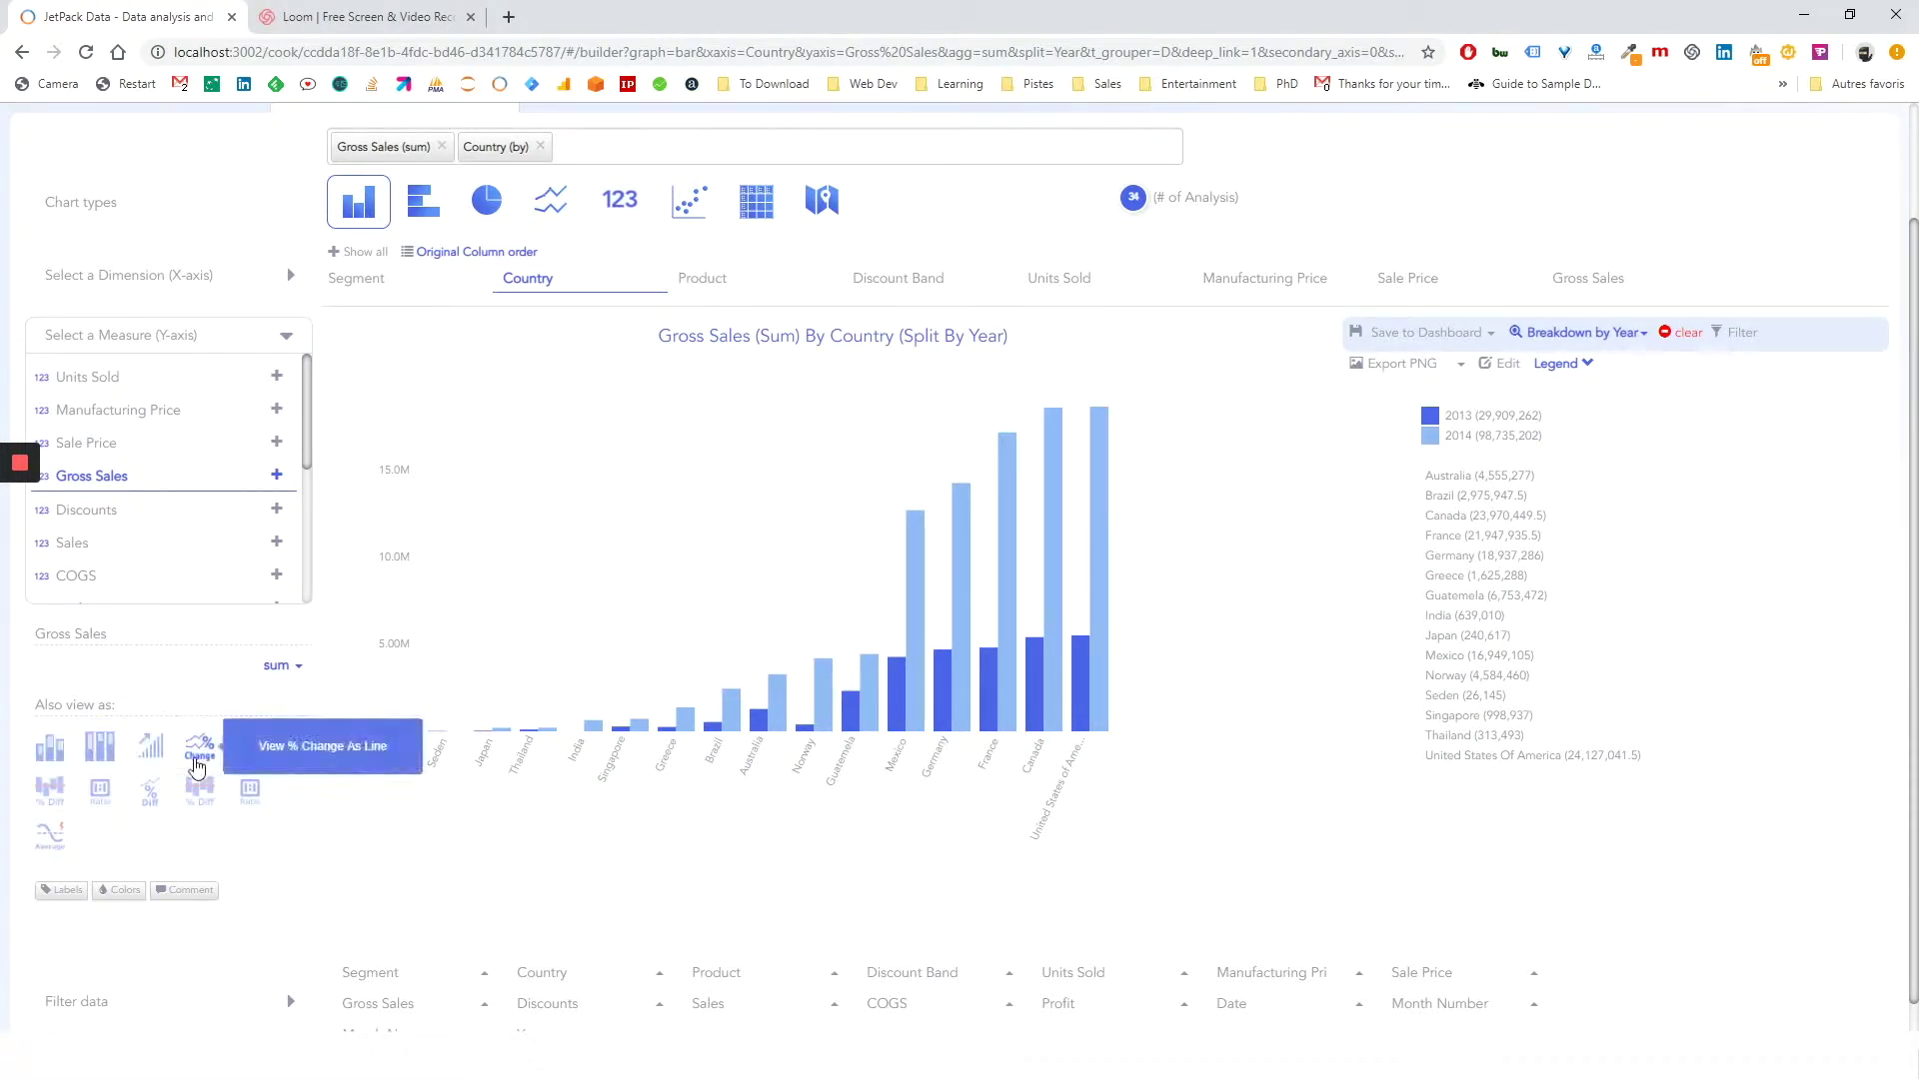
Step: View the yearly split as a % change line, return to bars, and show the (2014-2013)/2013 percentage difference
left_click(196, 766)
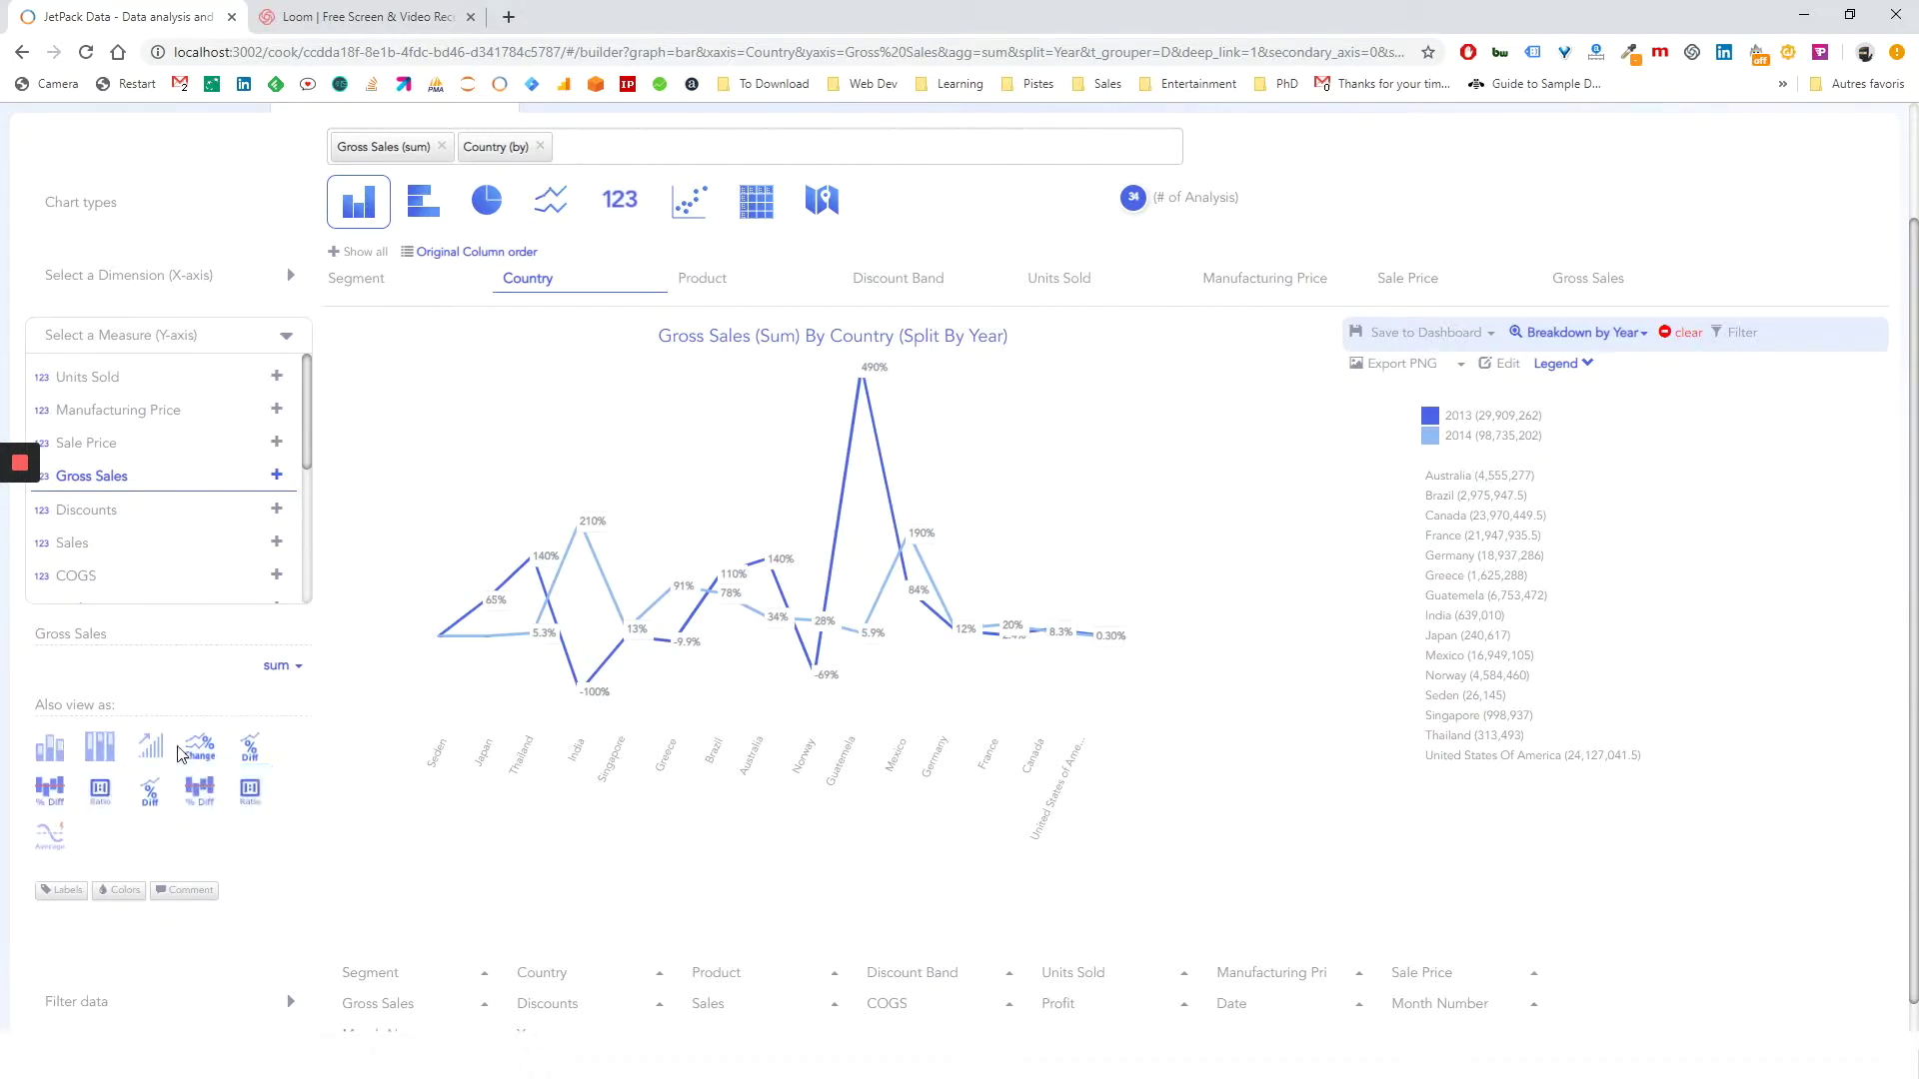
left_click(60, 759)
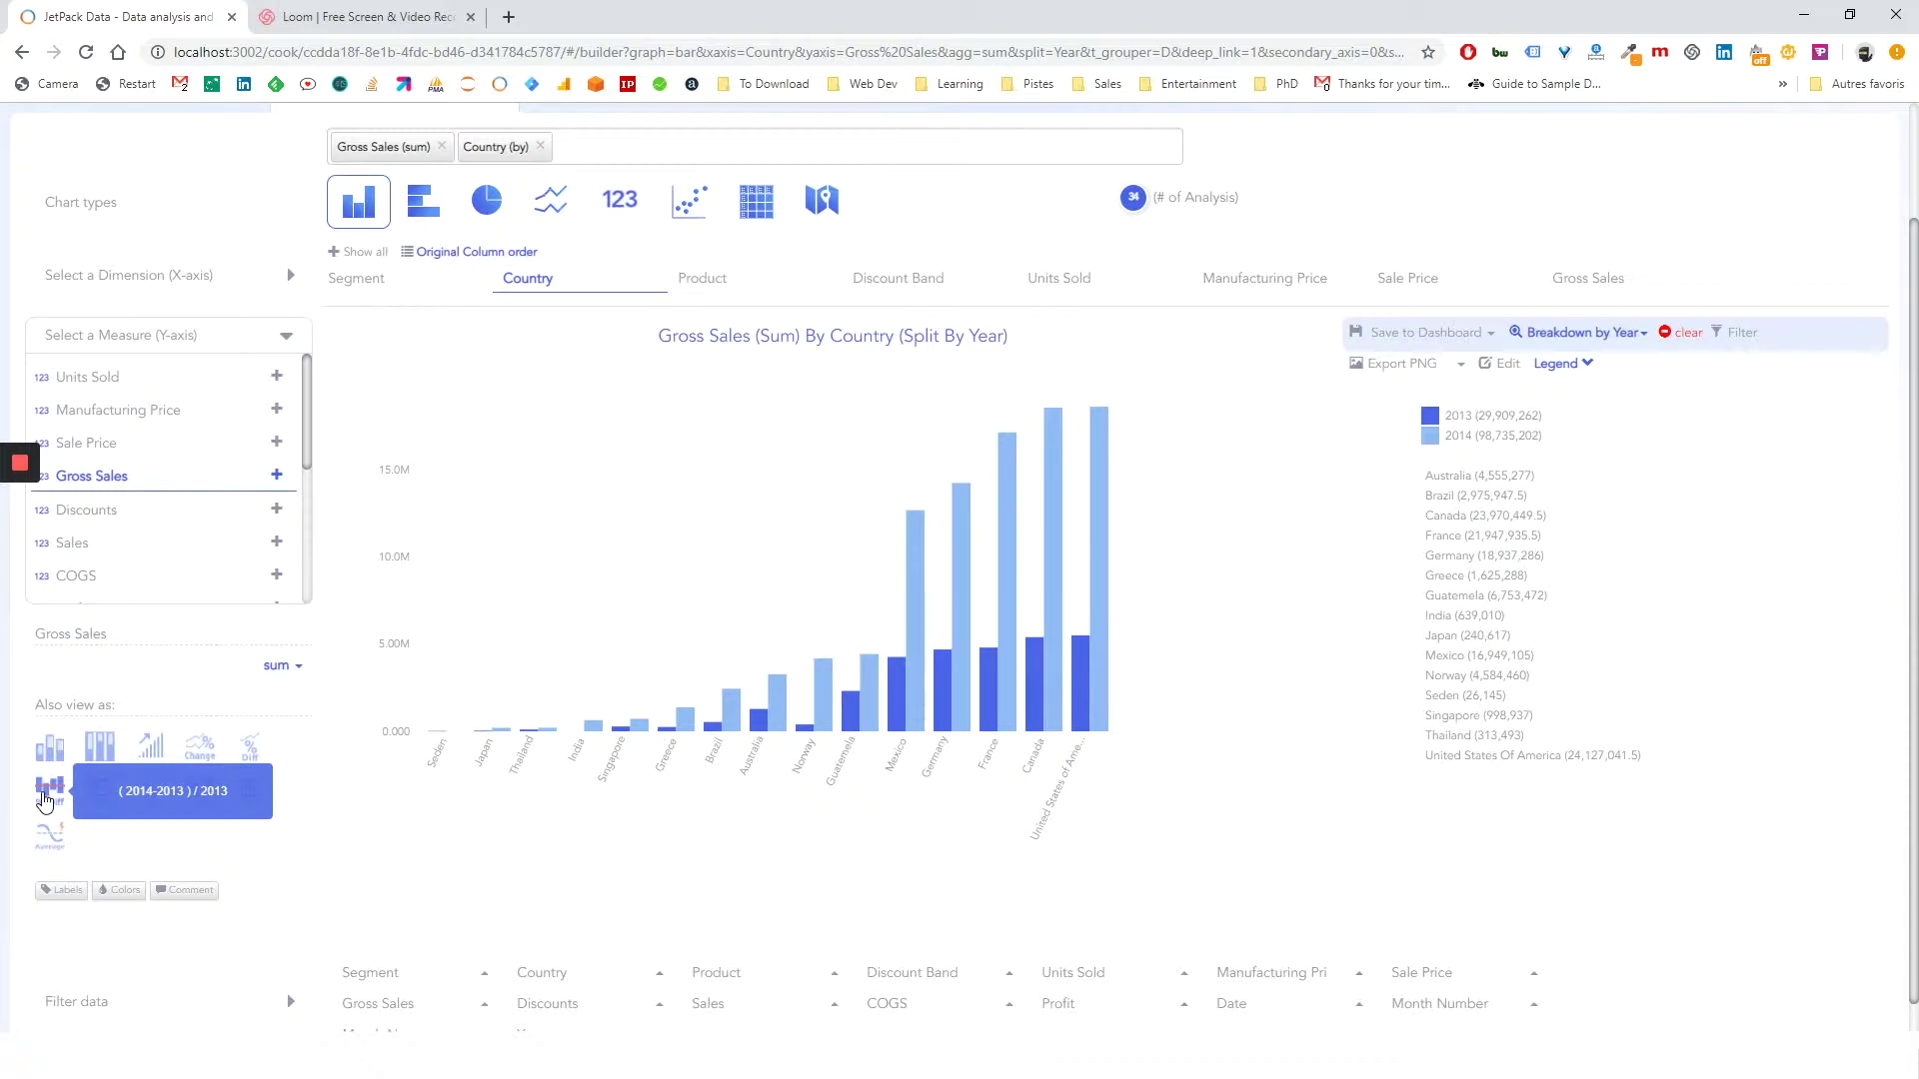
left_click(47, 791)
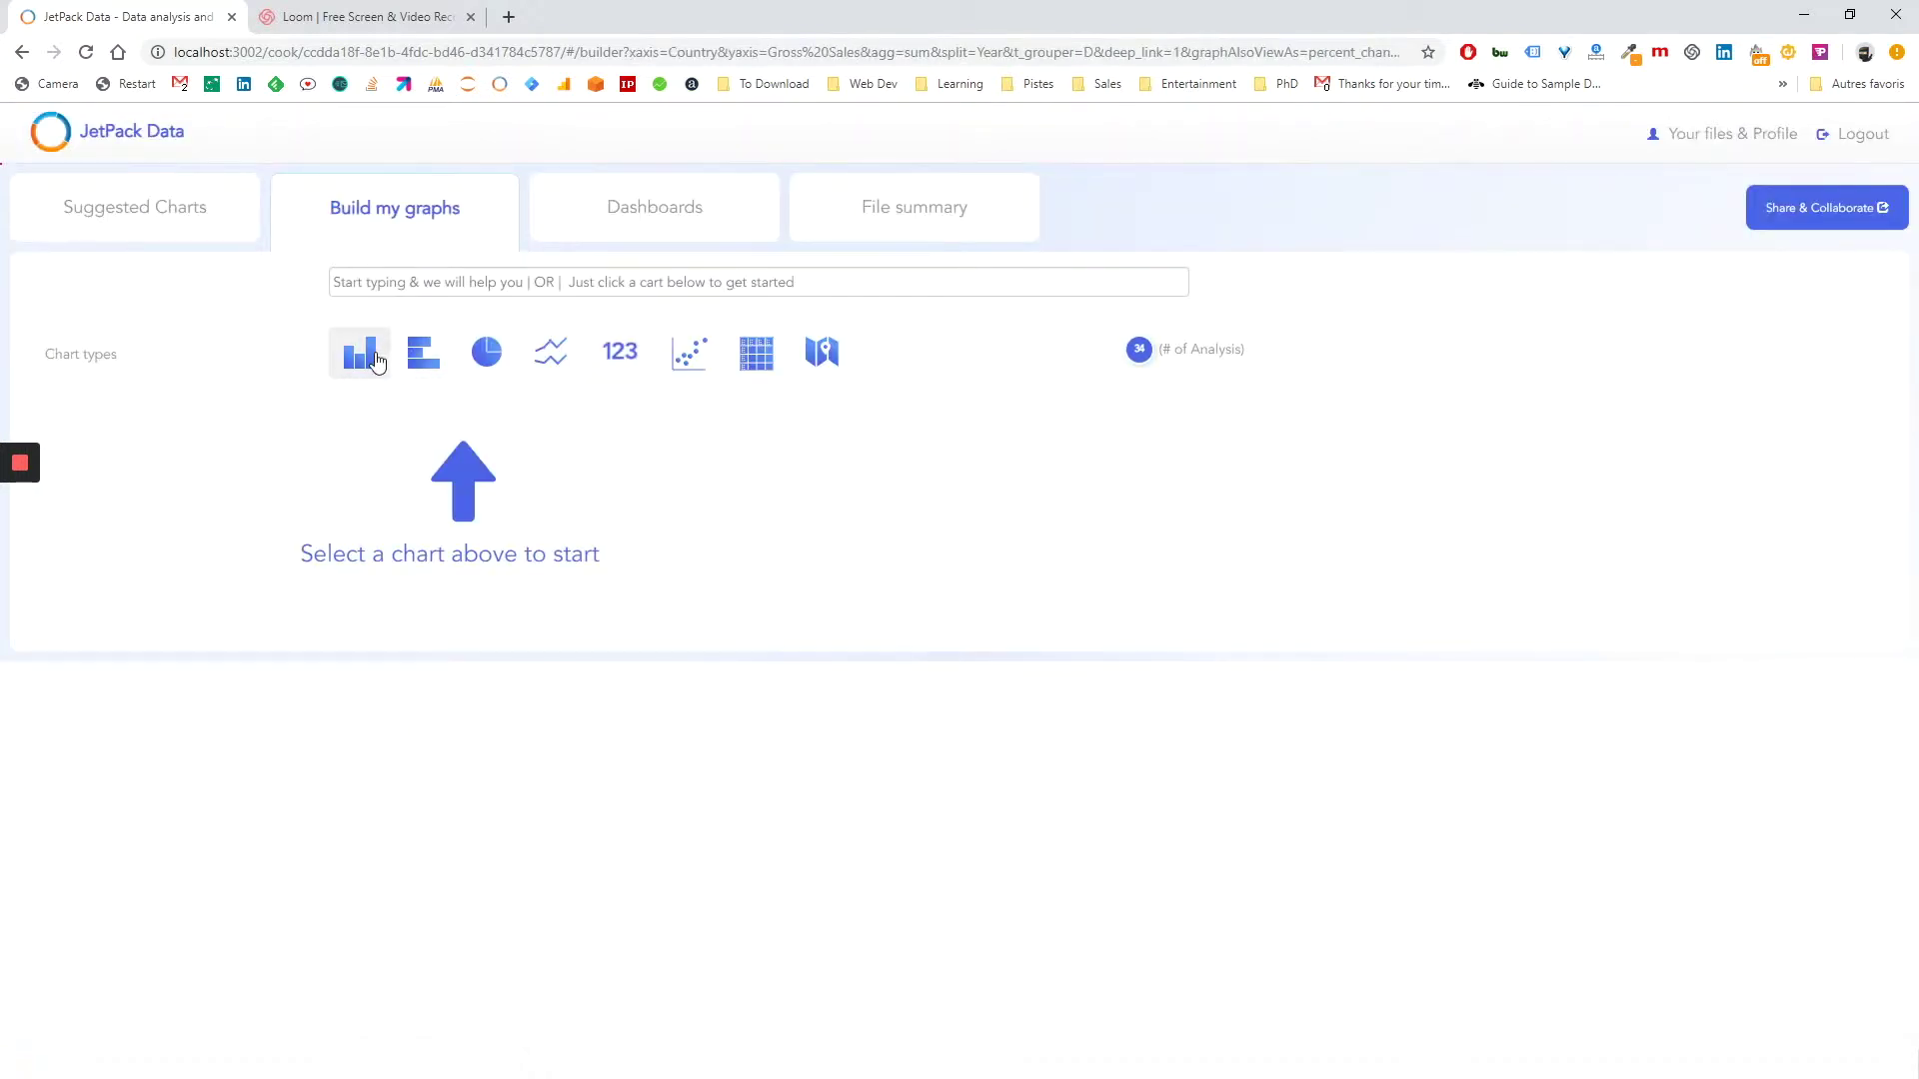
Step: Create a new bar chart of Gross Sales, showing all columns and choosing Gross Sales as the dimension too
left_click(369, 356)
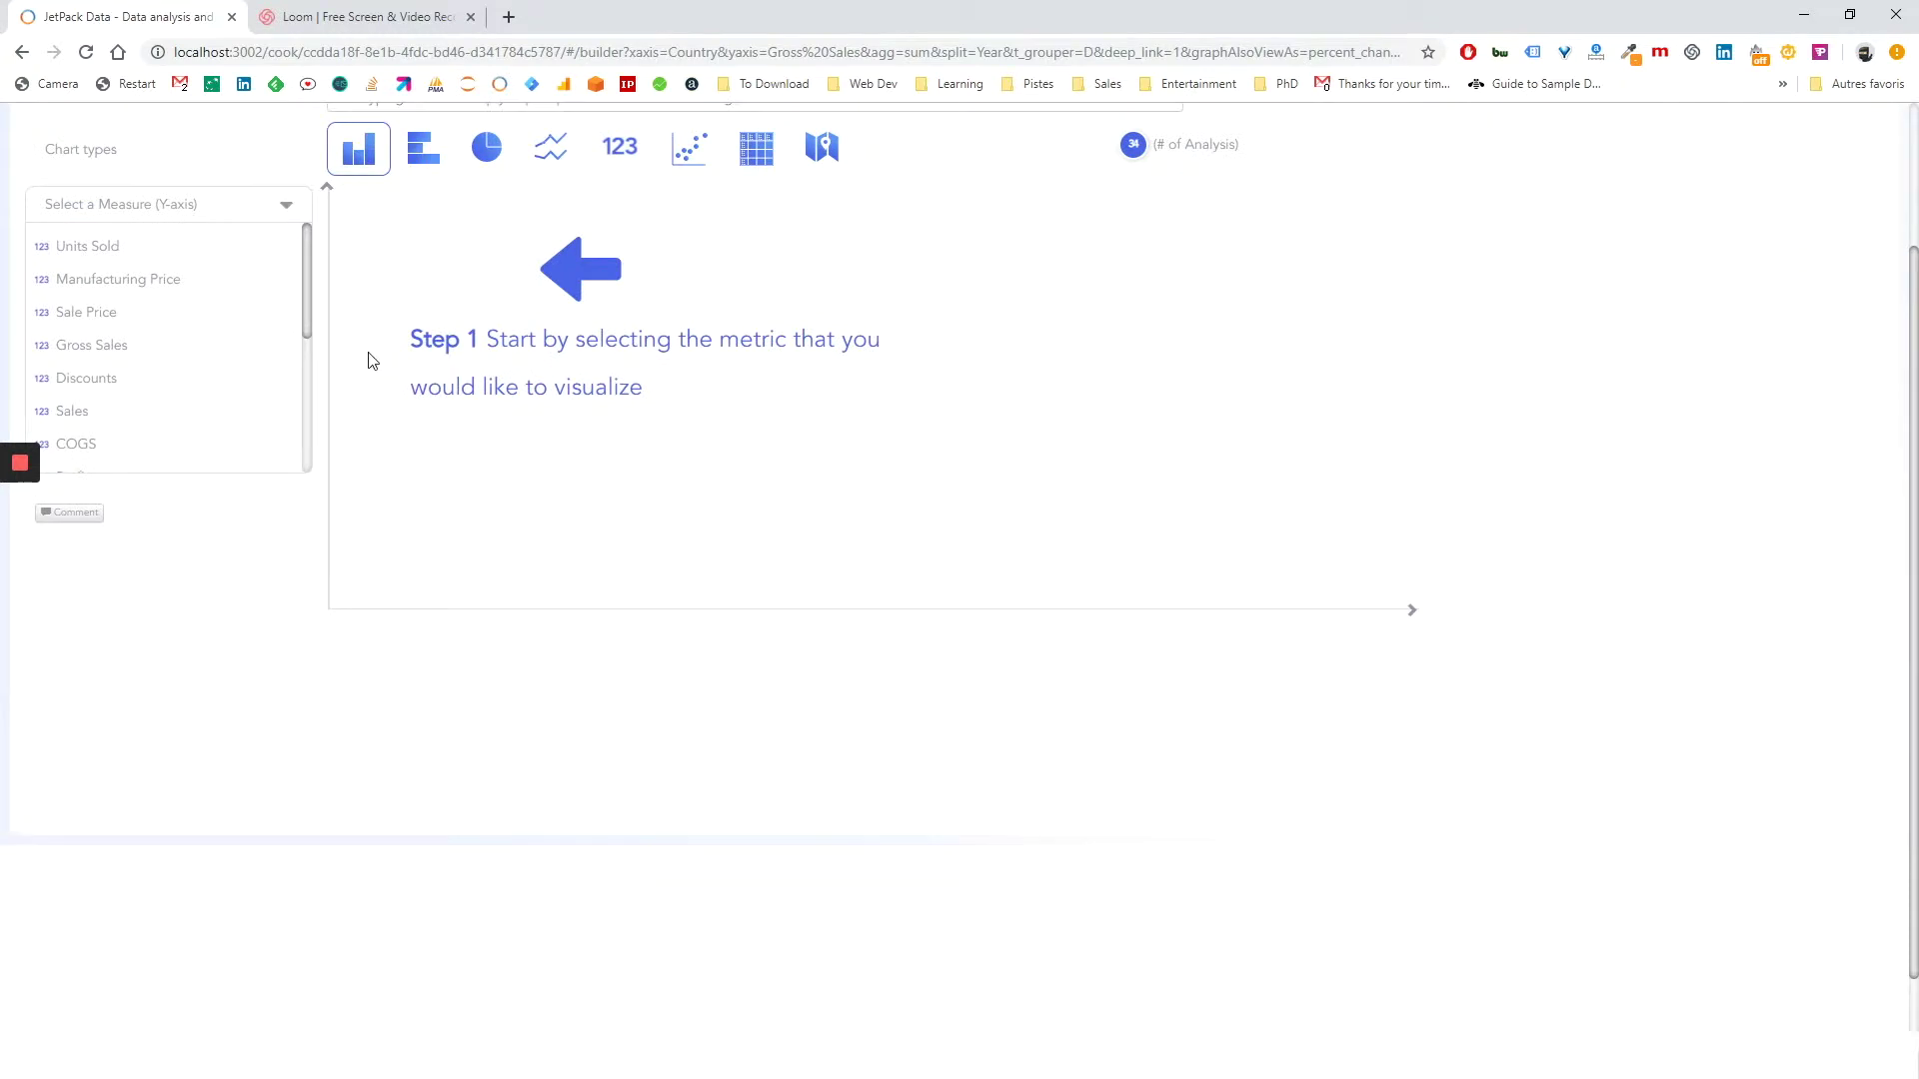
left_click(93, 347)
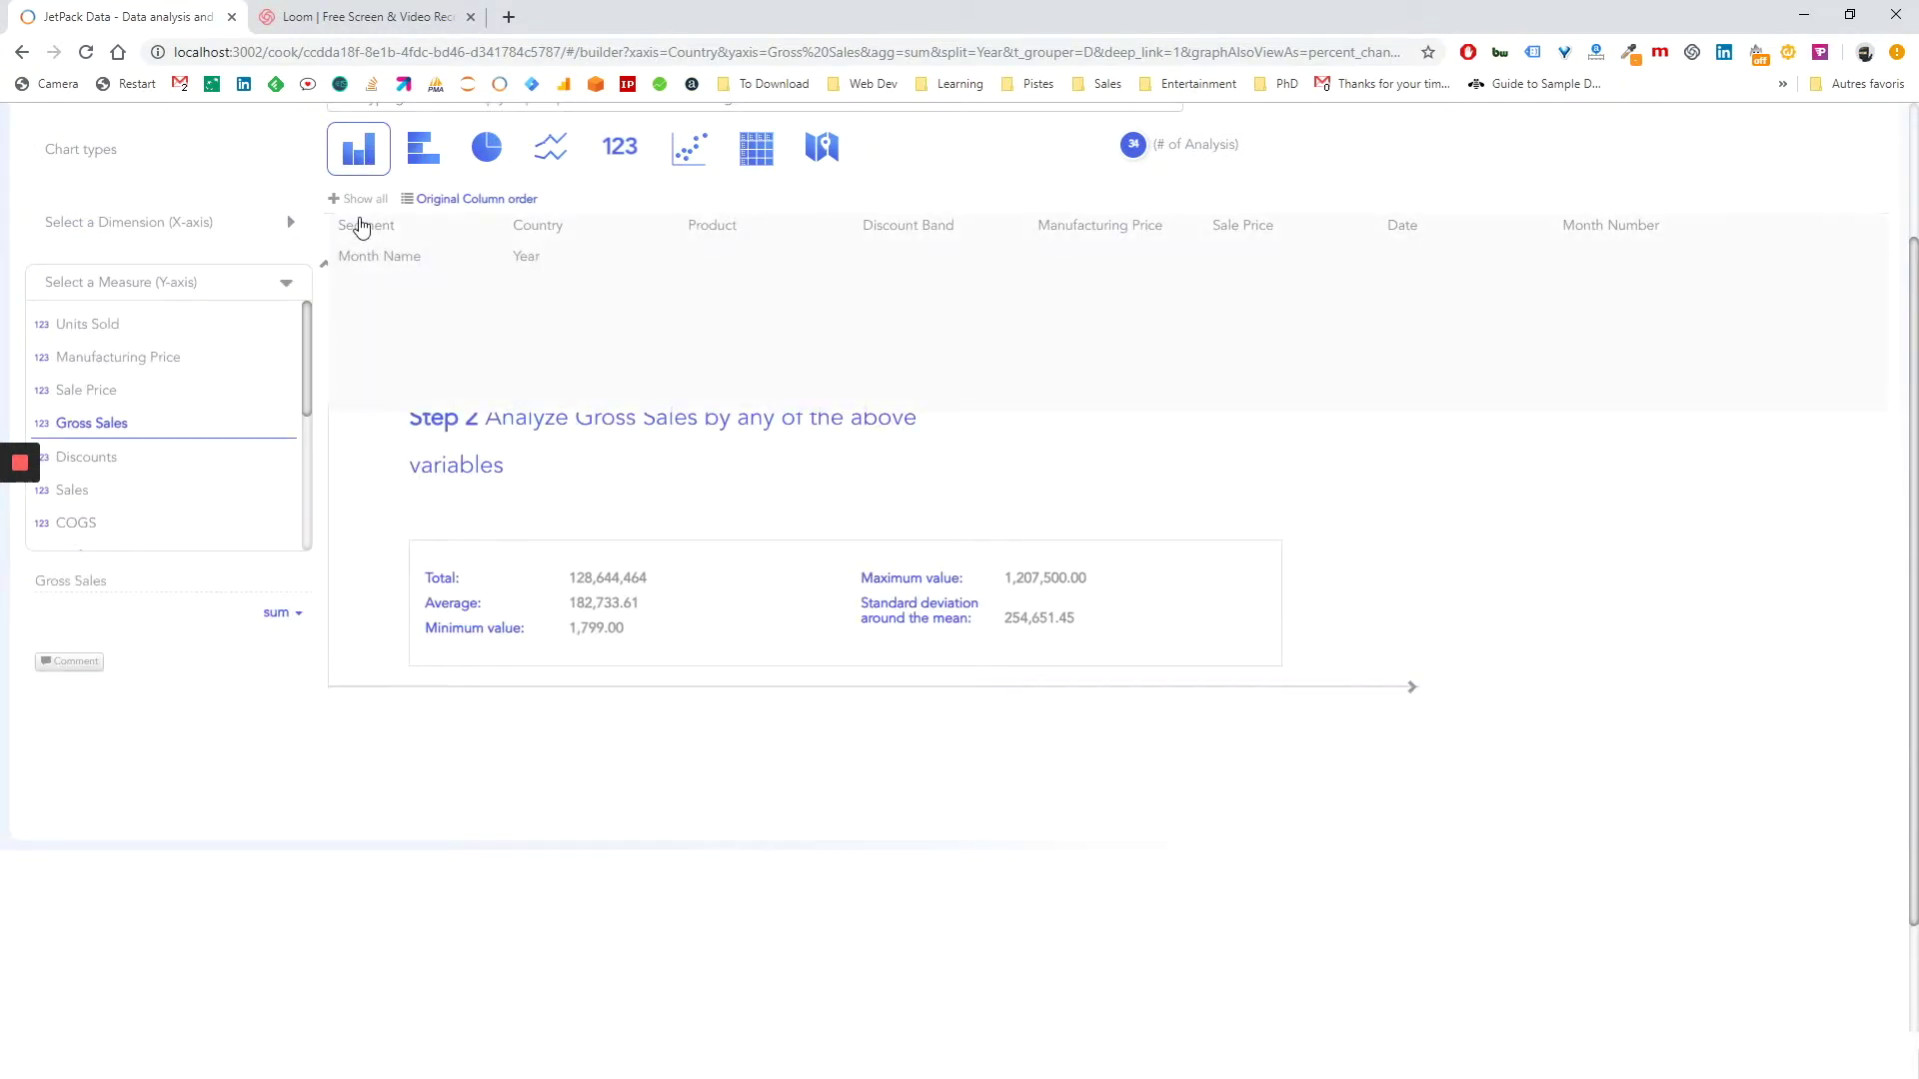
left_click(364, 200)
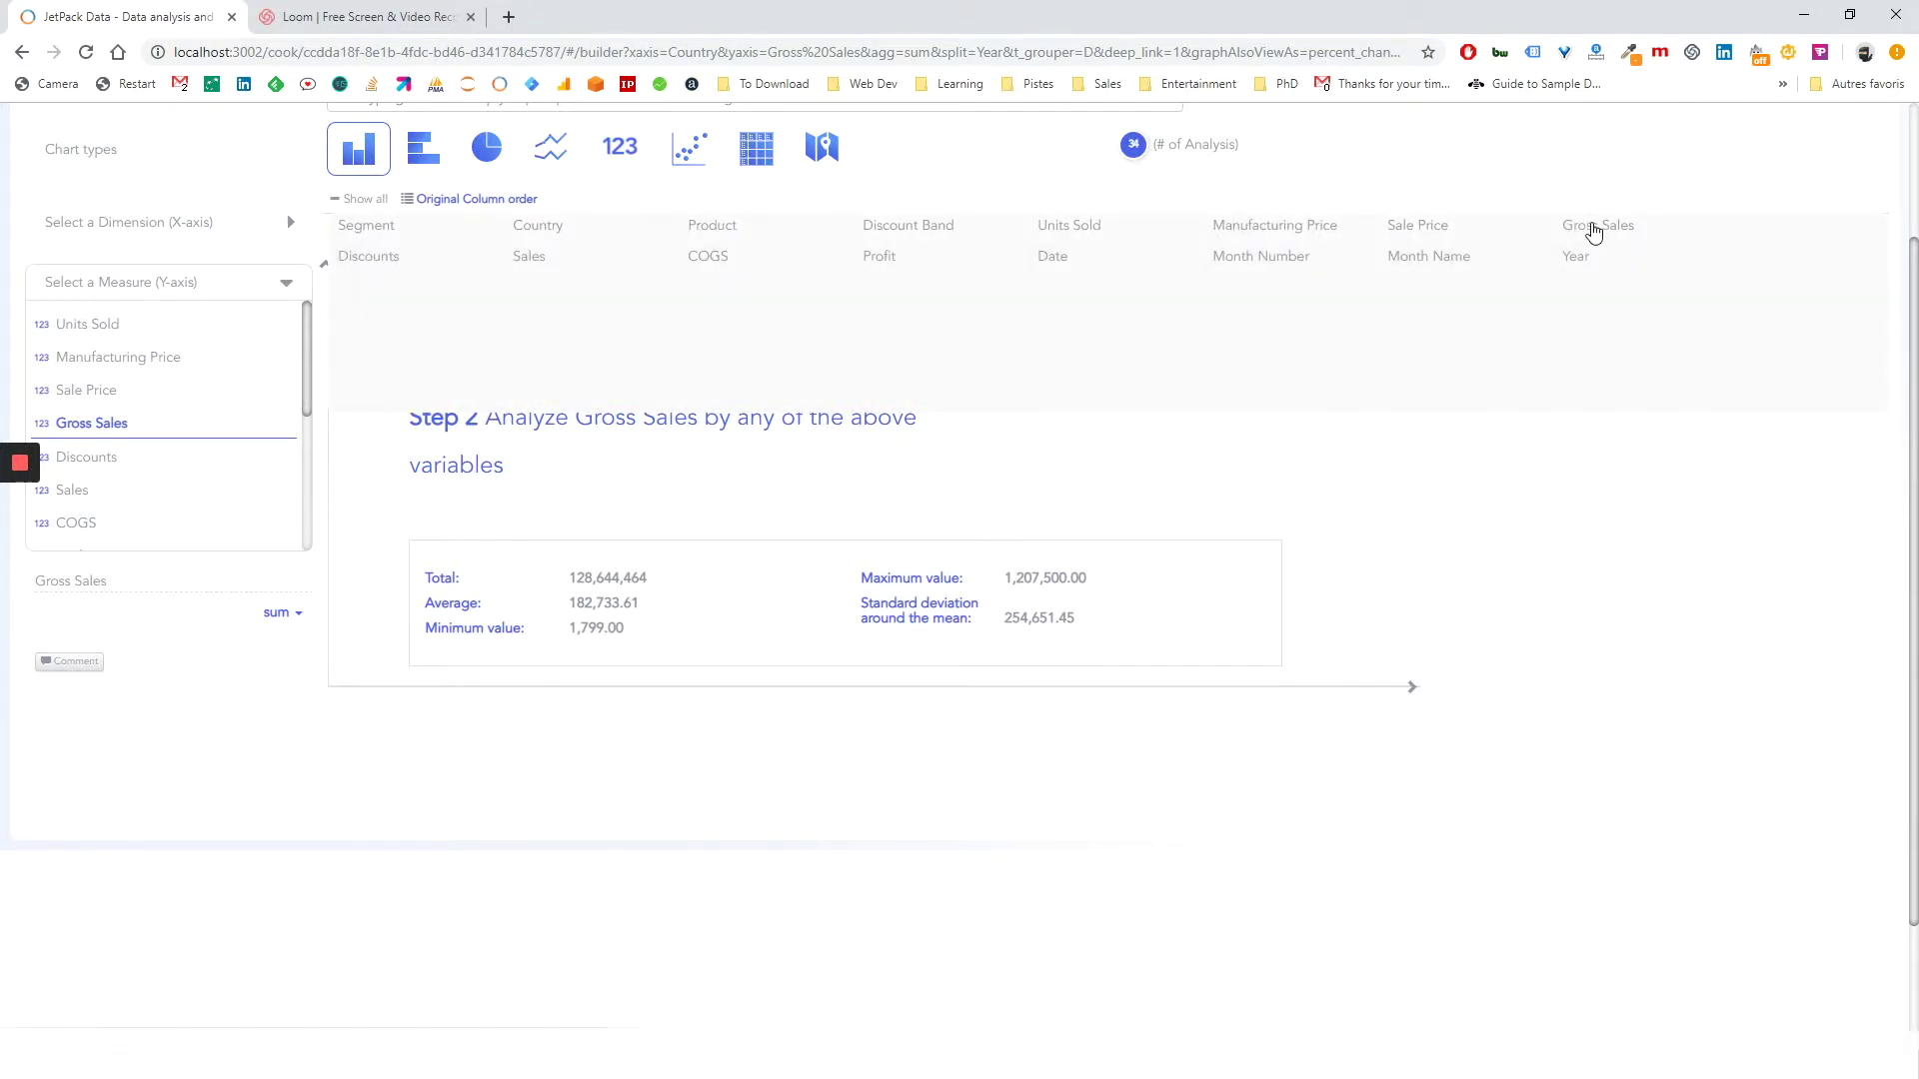
left_click(1593, 228)
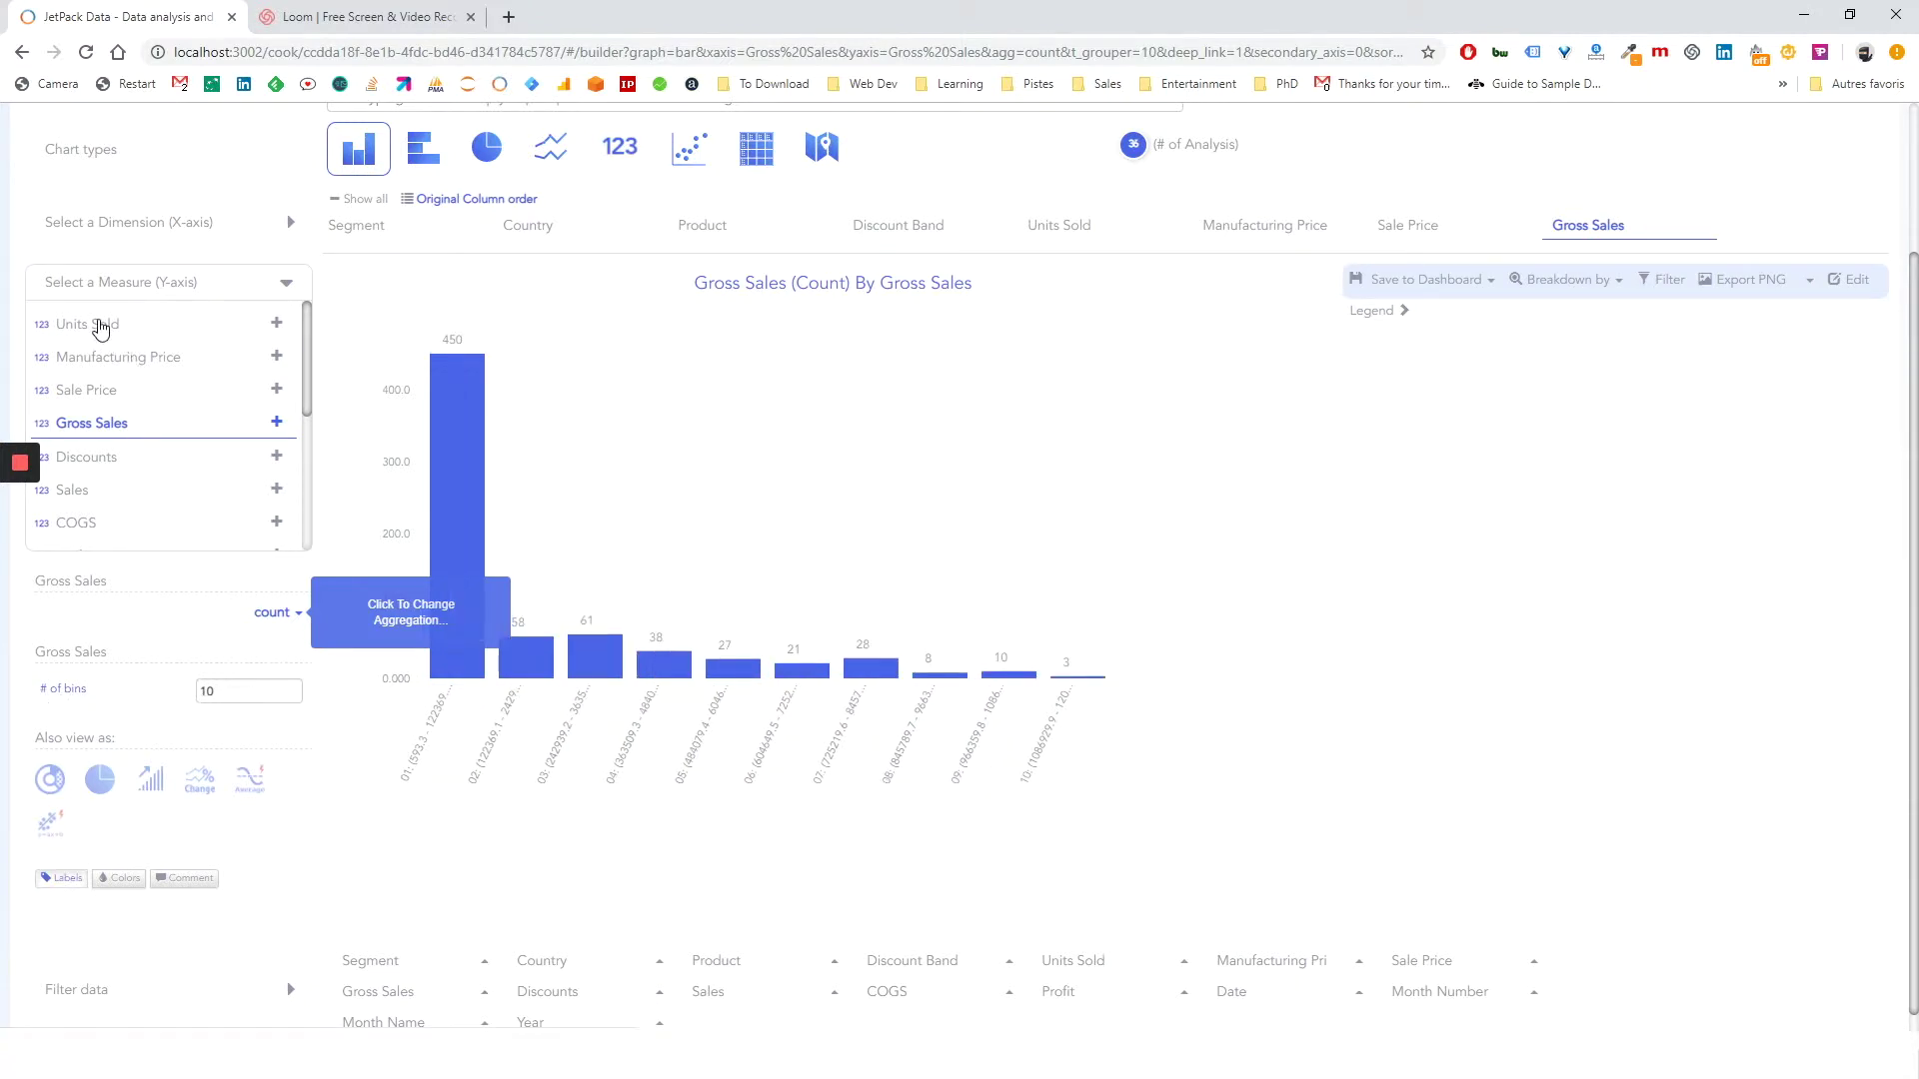
Step: Change the chart's measure and dimension both to Units Sold
left_click(100, 327)
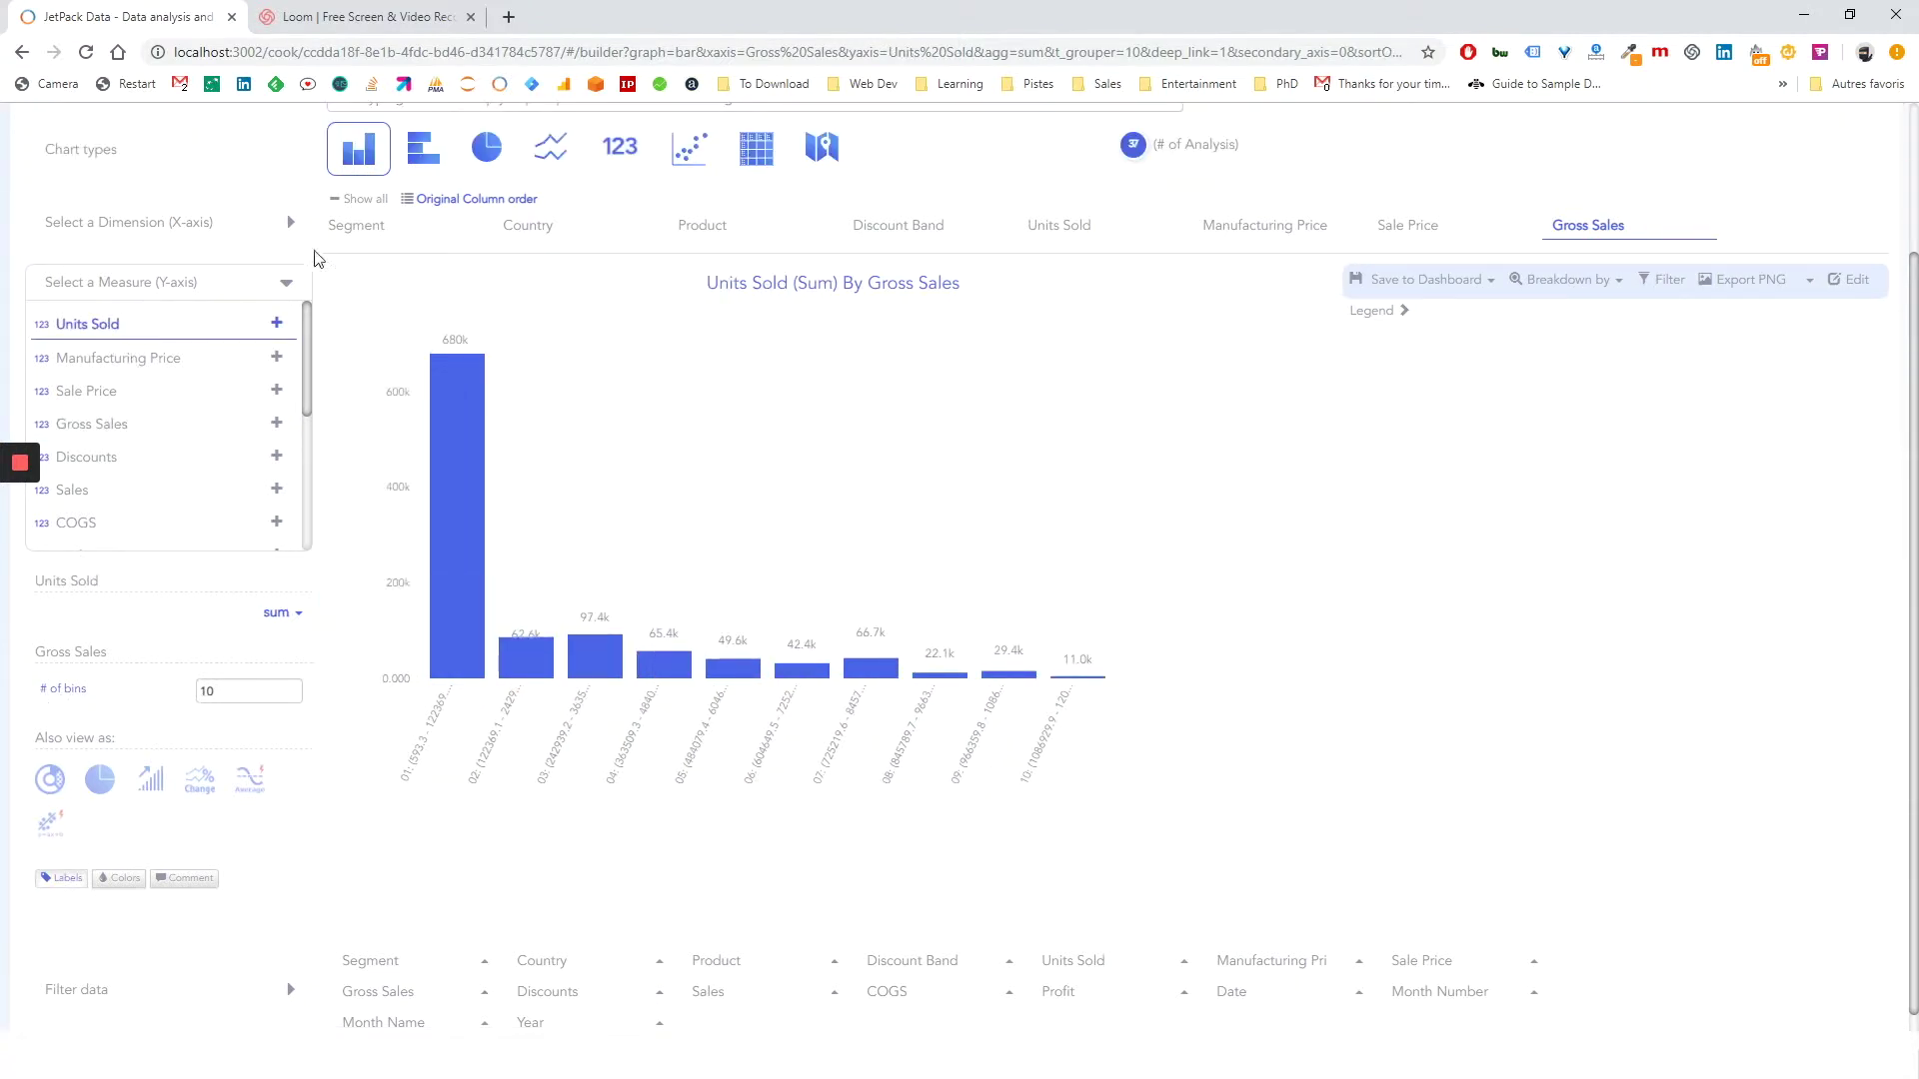
mouse_move(362, 216)
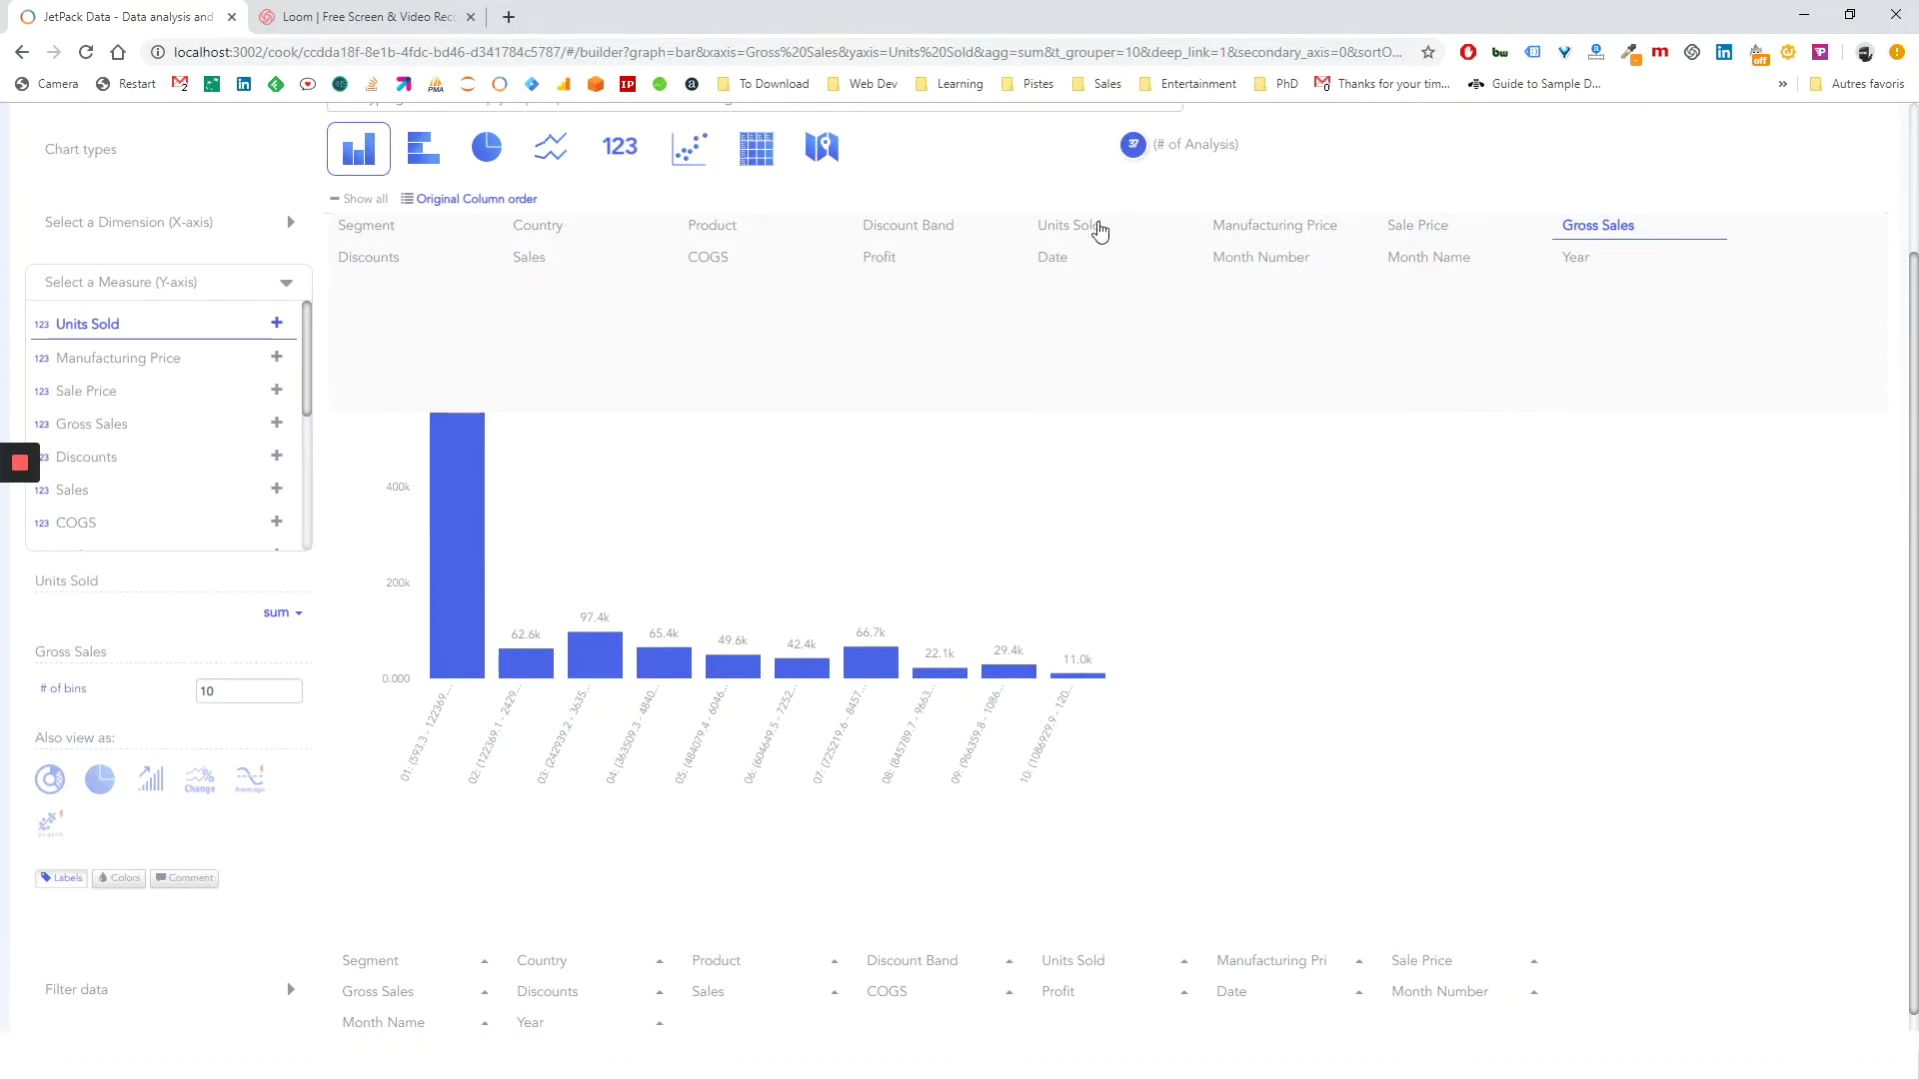
left_click(1084, 228)
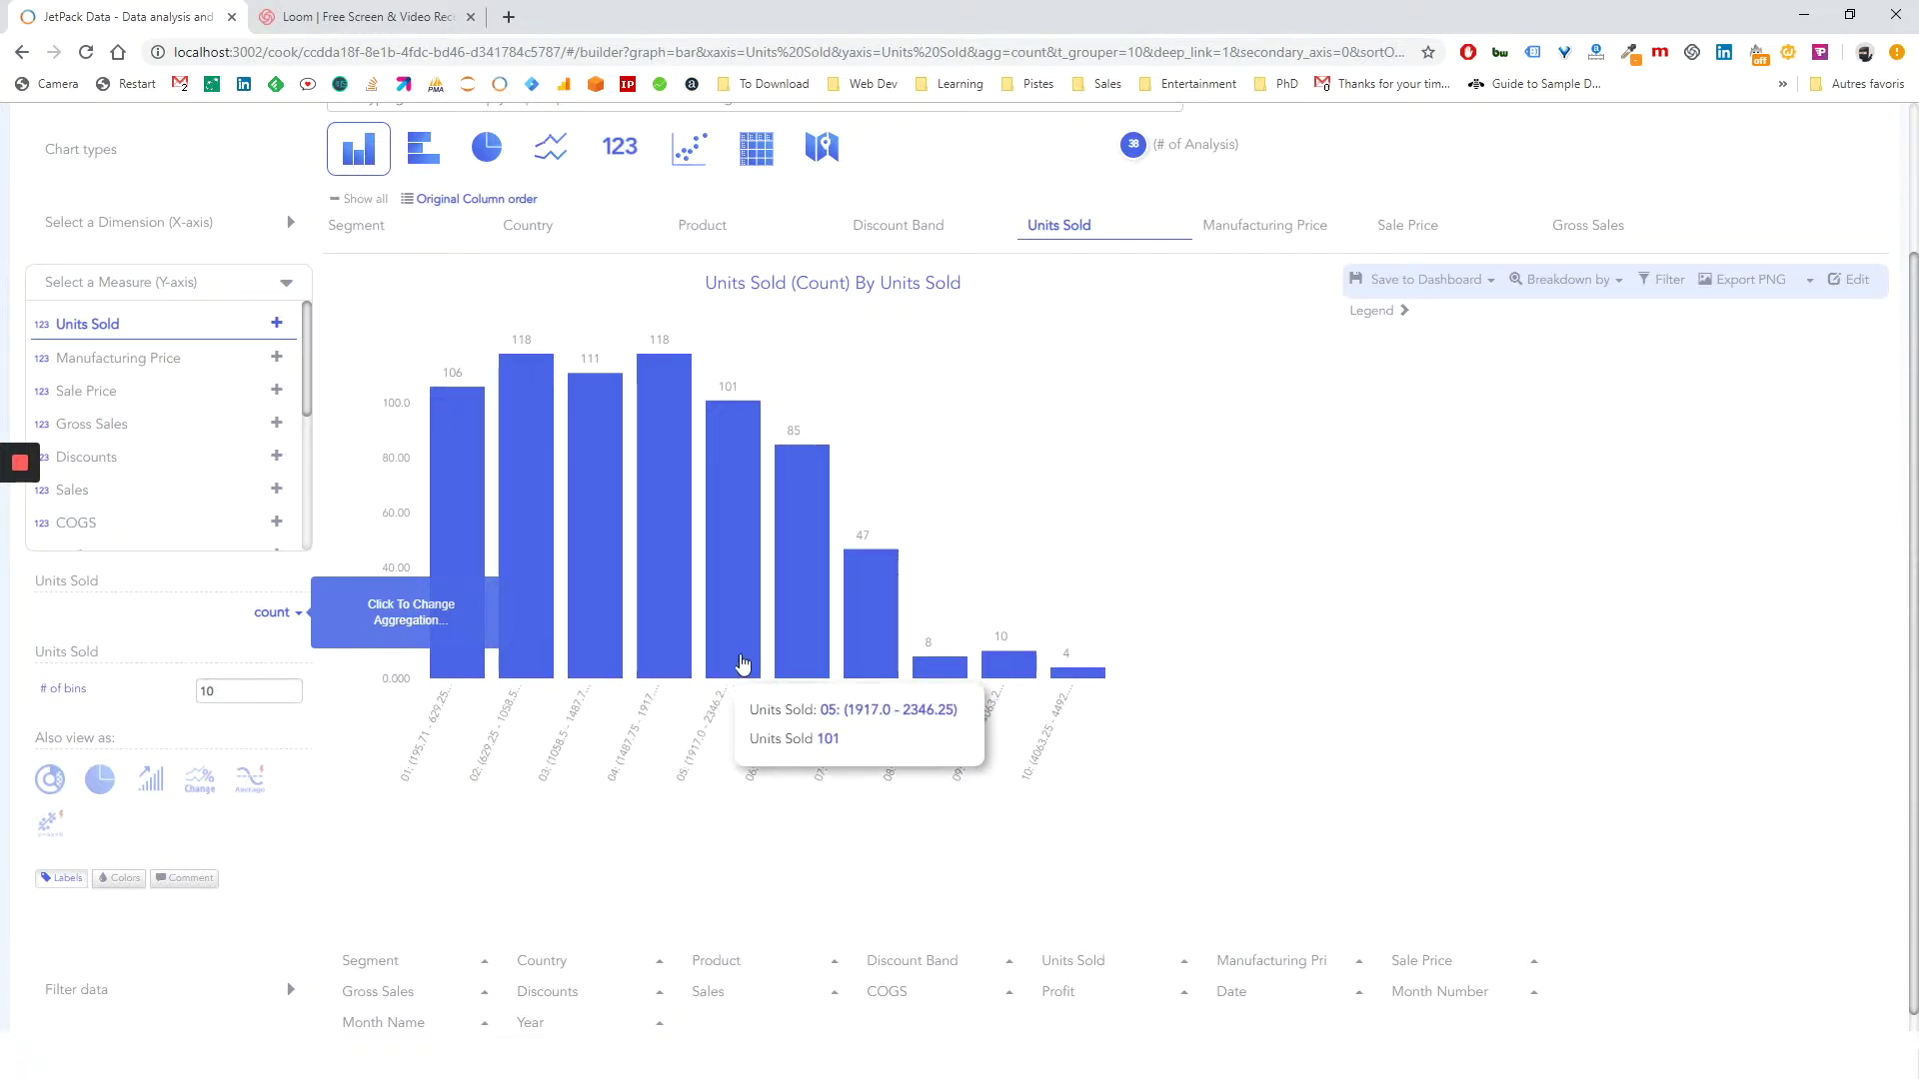
Step: Set the number of bins for the Units Sold distribution to 15
double_click(239, 692)
type("15")
key("Return")
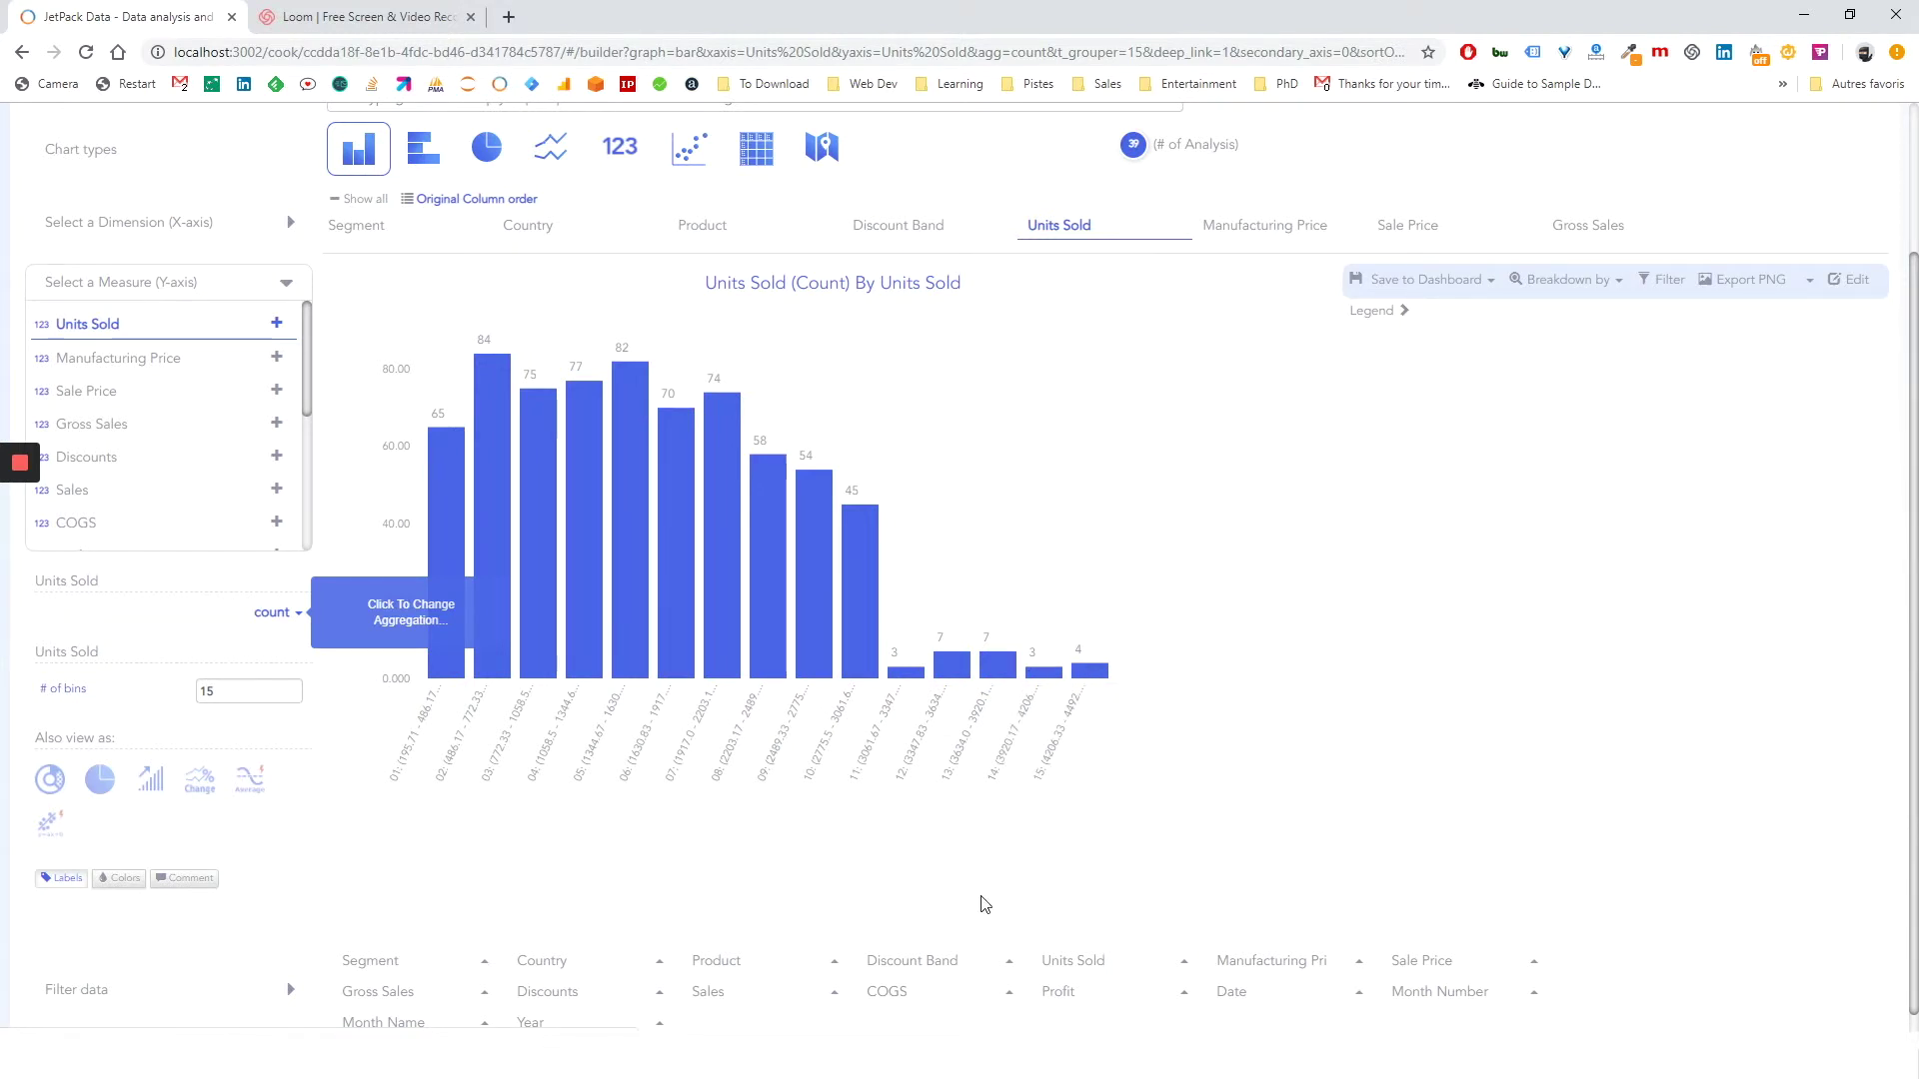
Step: Start a new graph as a table of Units Sold by Segment
scroll(984, 904, "up", 2)
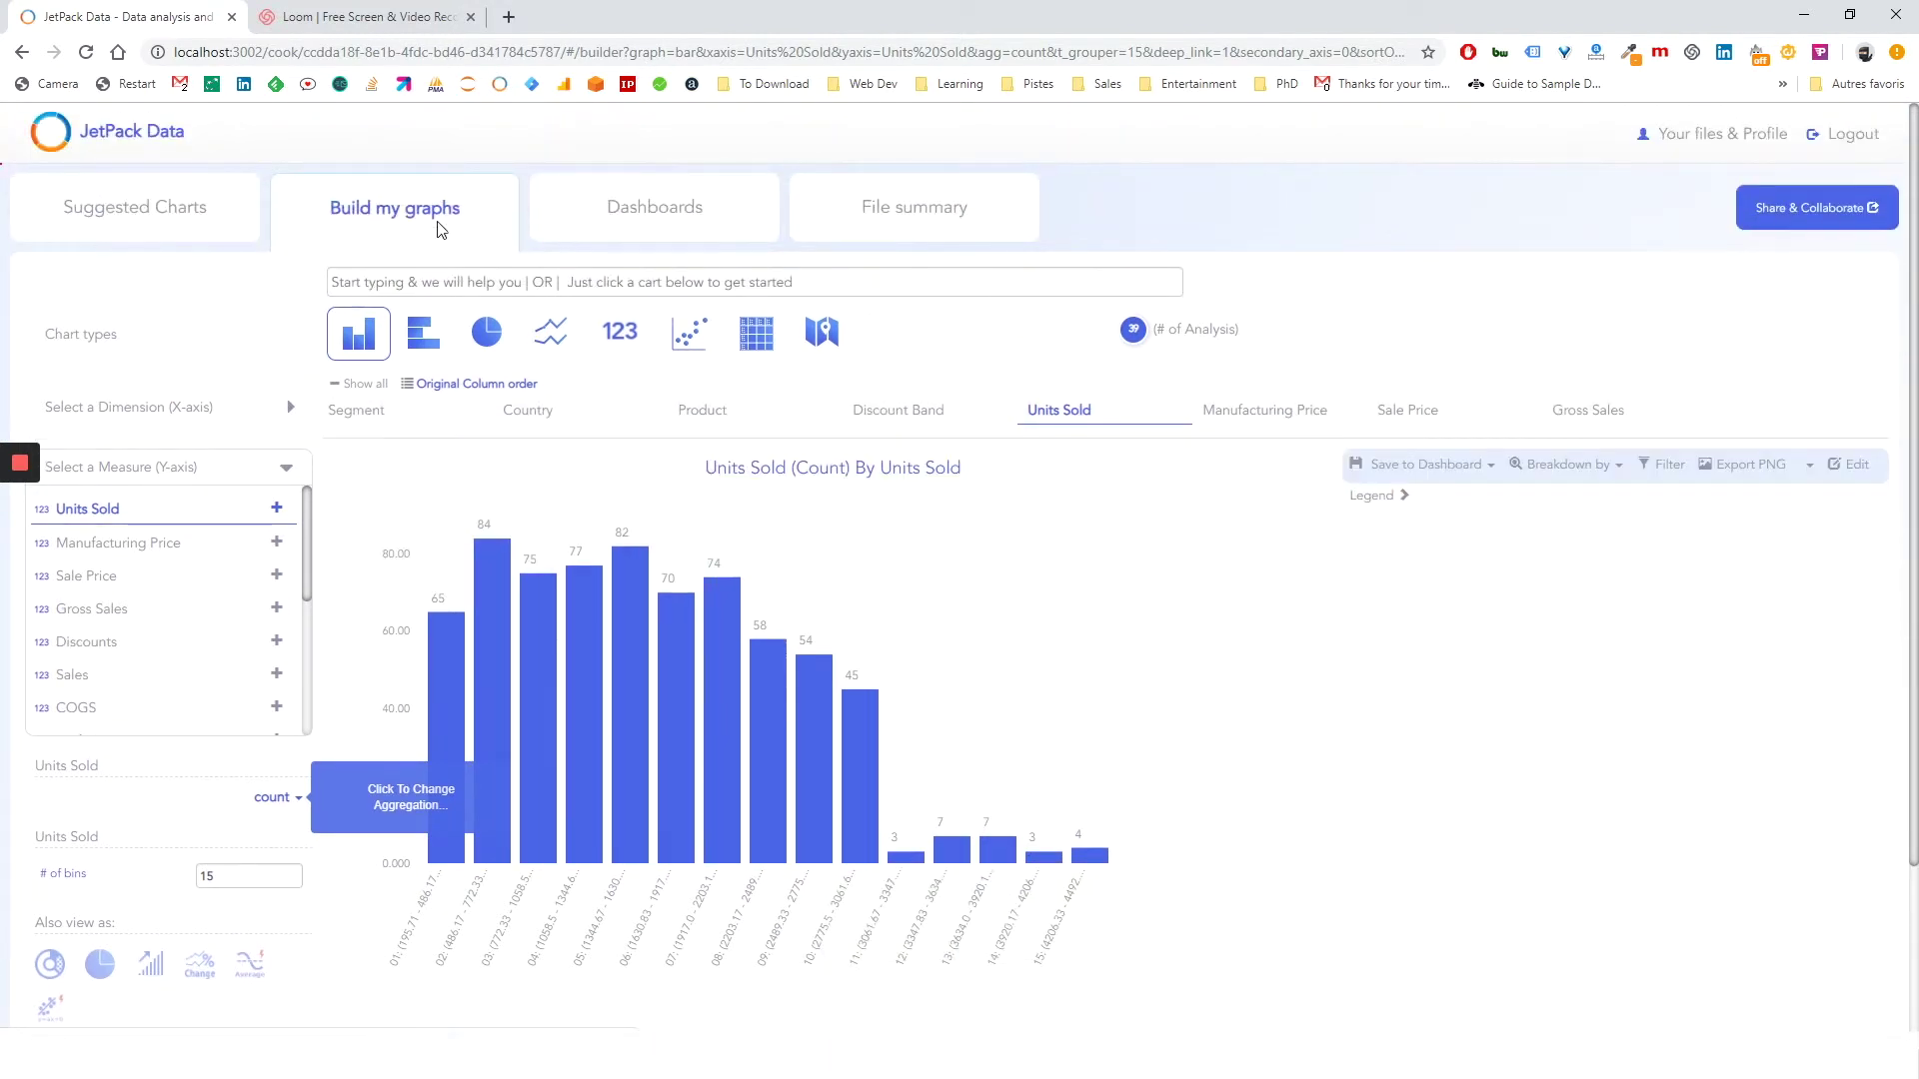
left_click(421, 177)
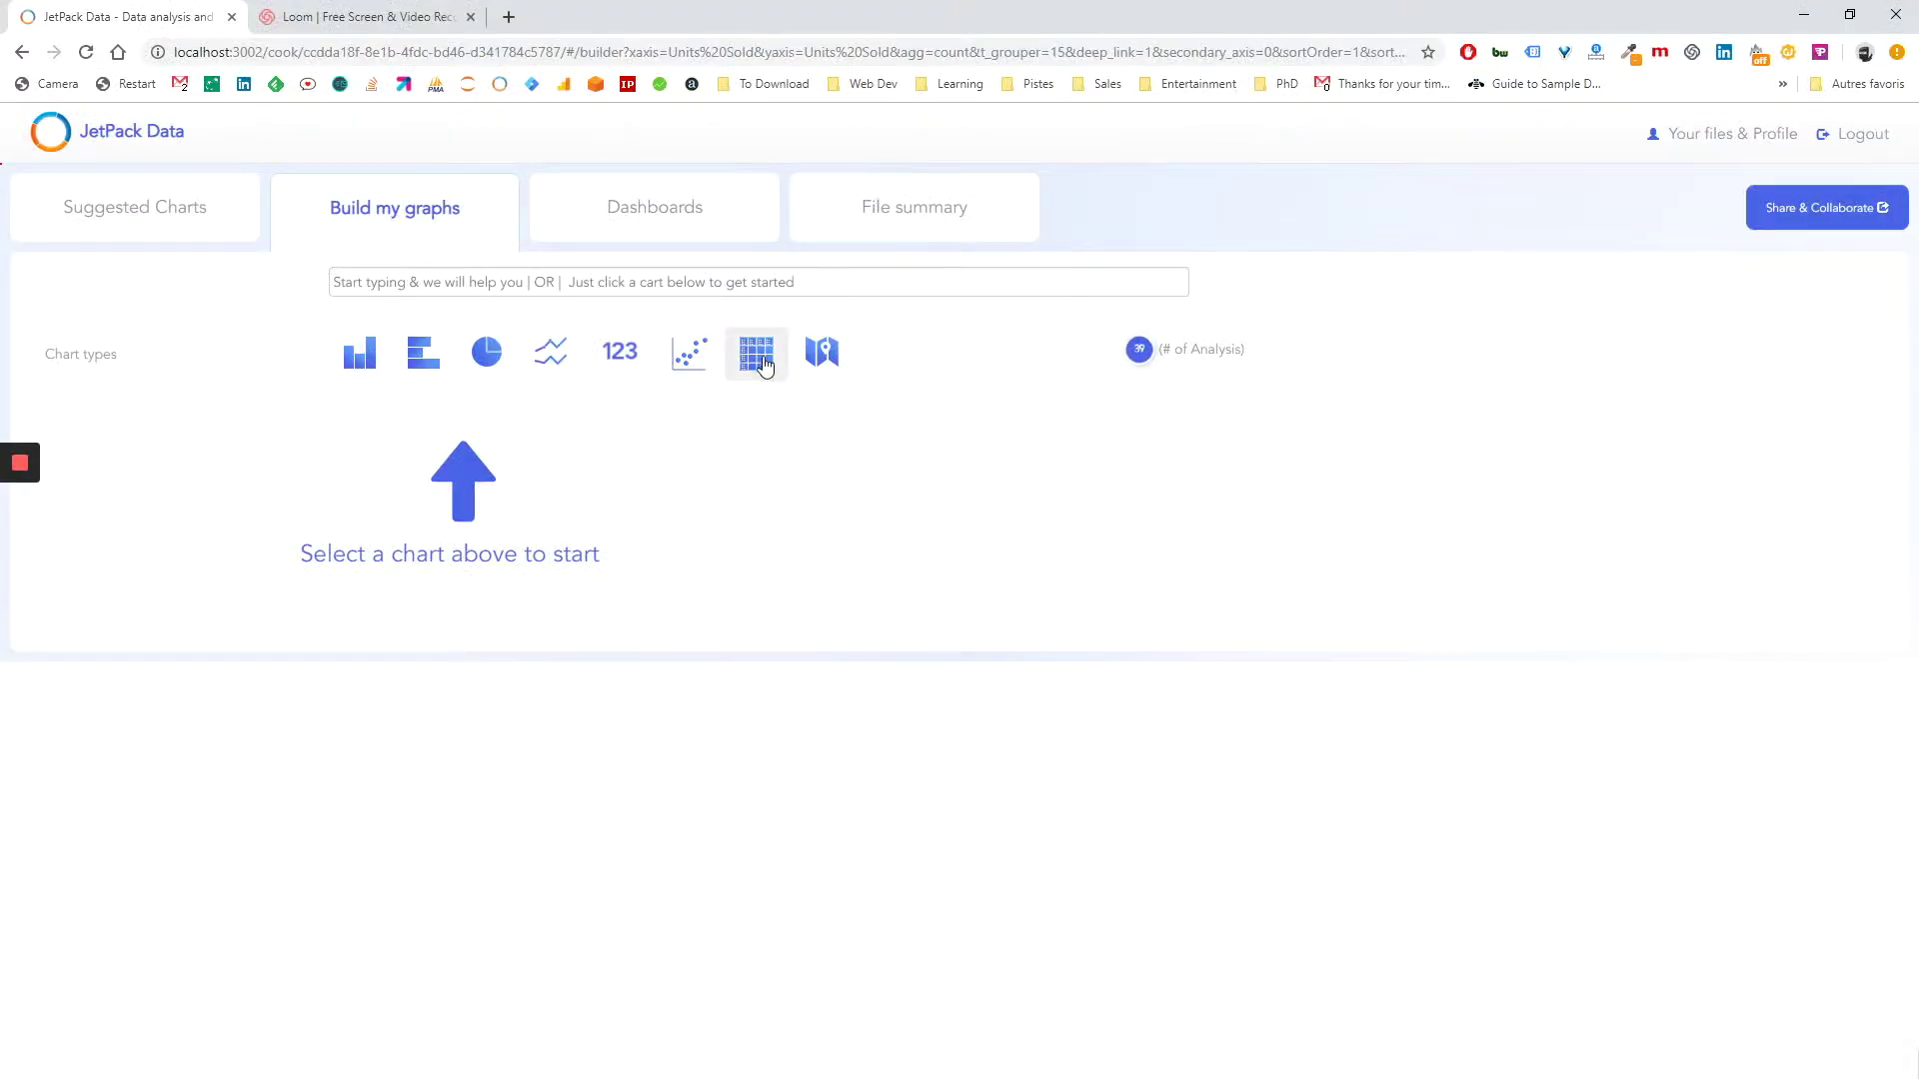
left_click(754, 231)
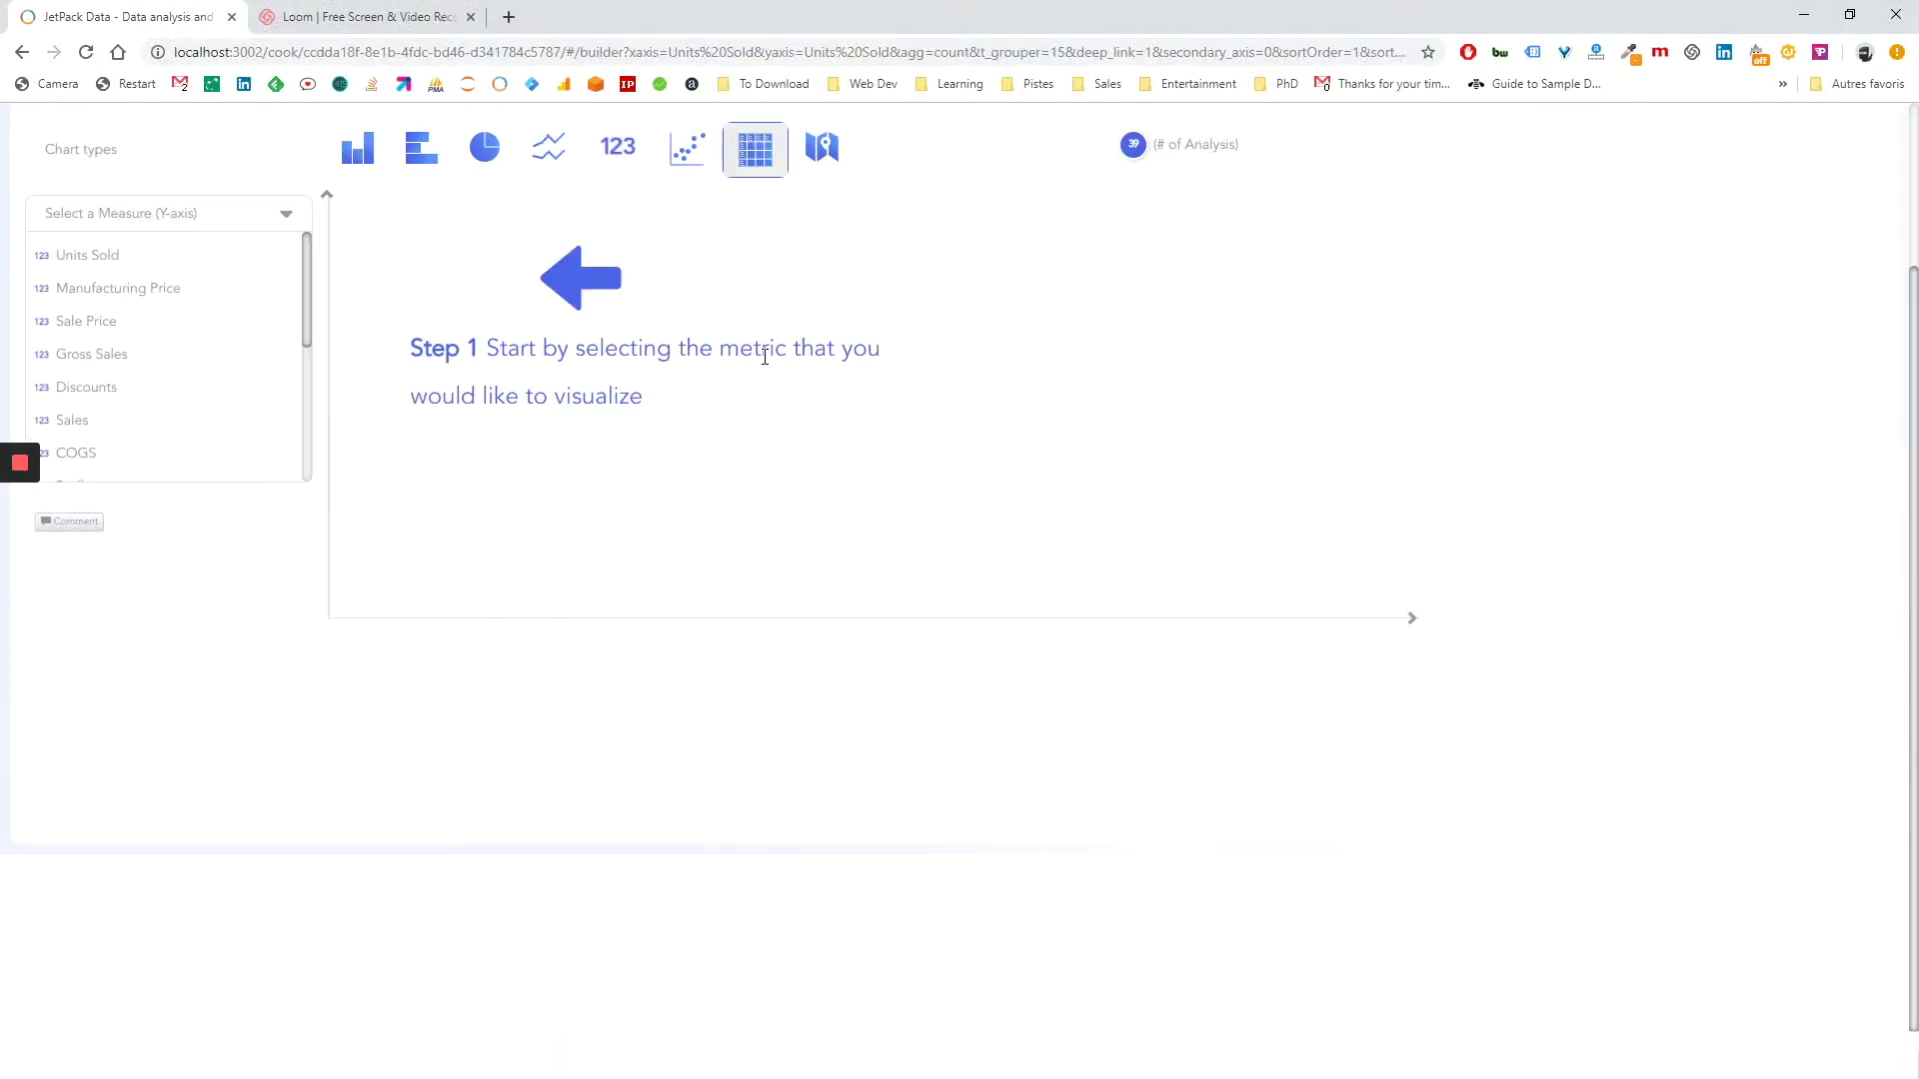
left_click(102, 250)
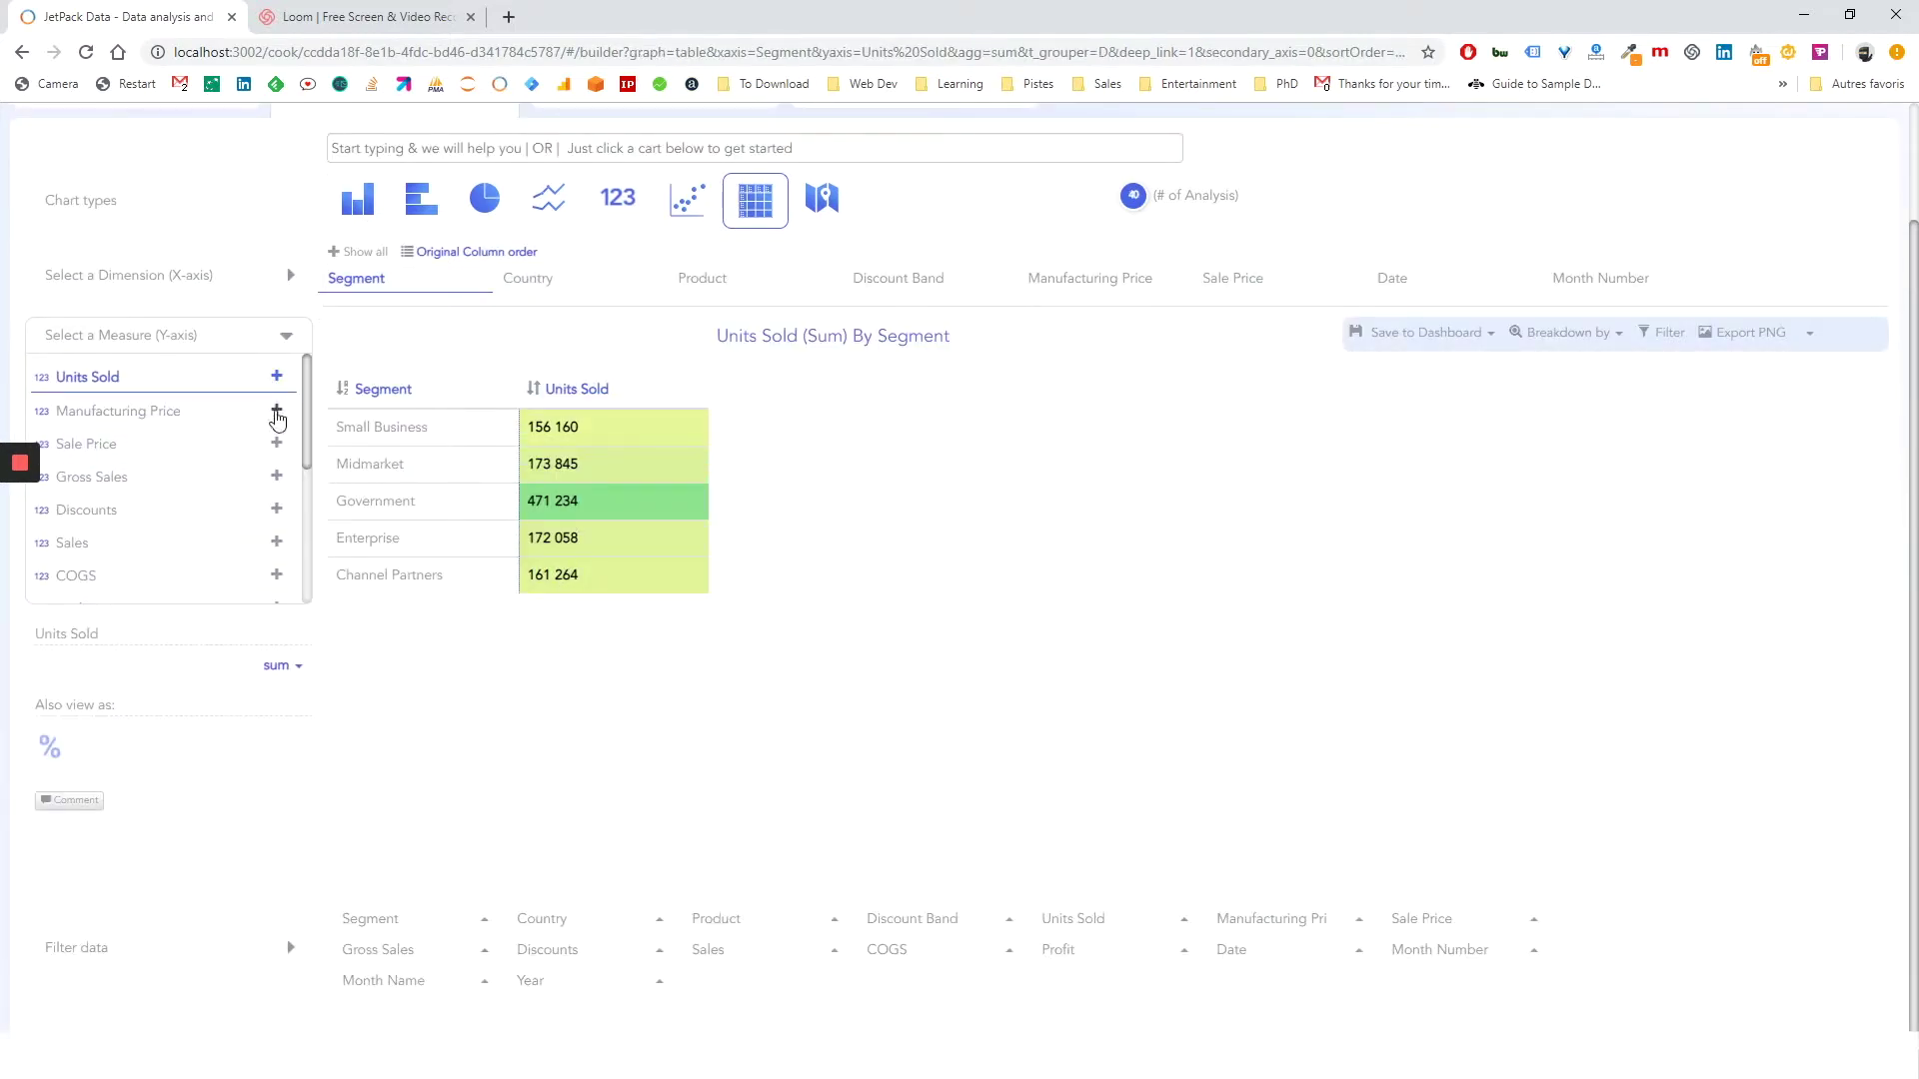
Step: Add Manufacturing Price, Sale Price and Gross Sales as further measures in the Segment table
left_click(278, 411)
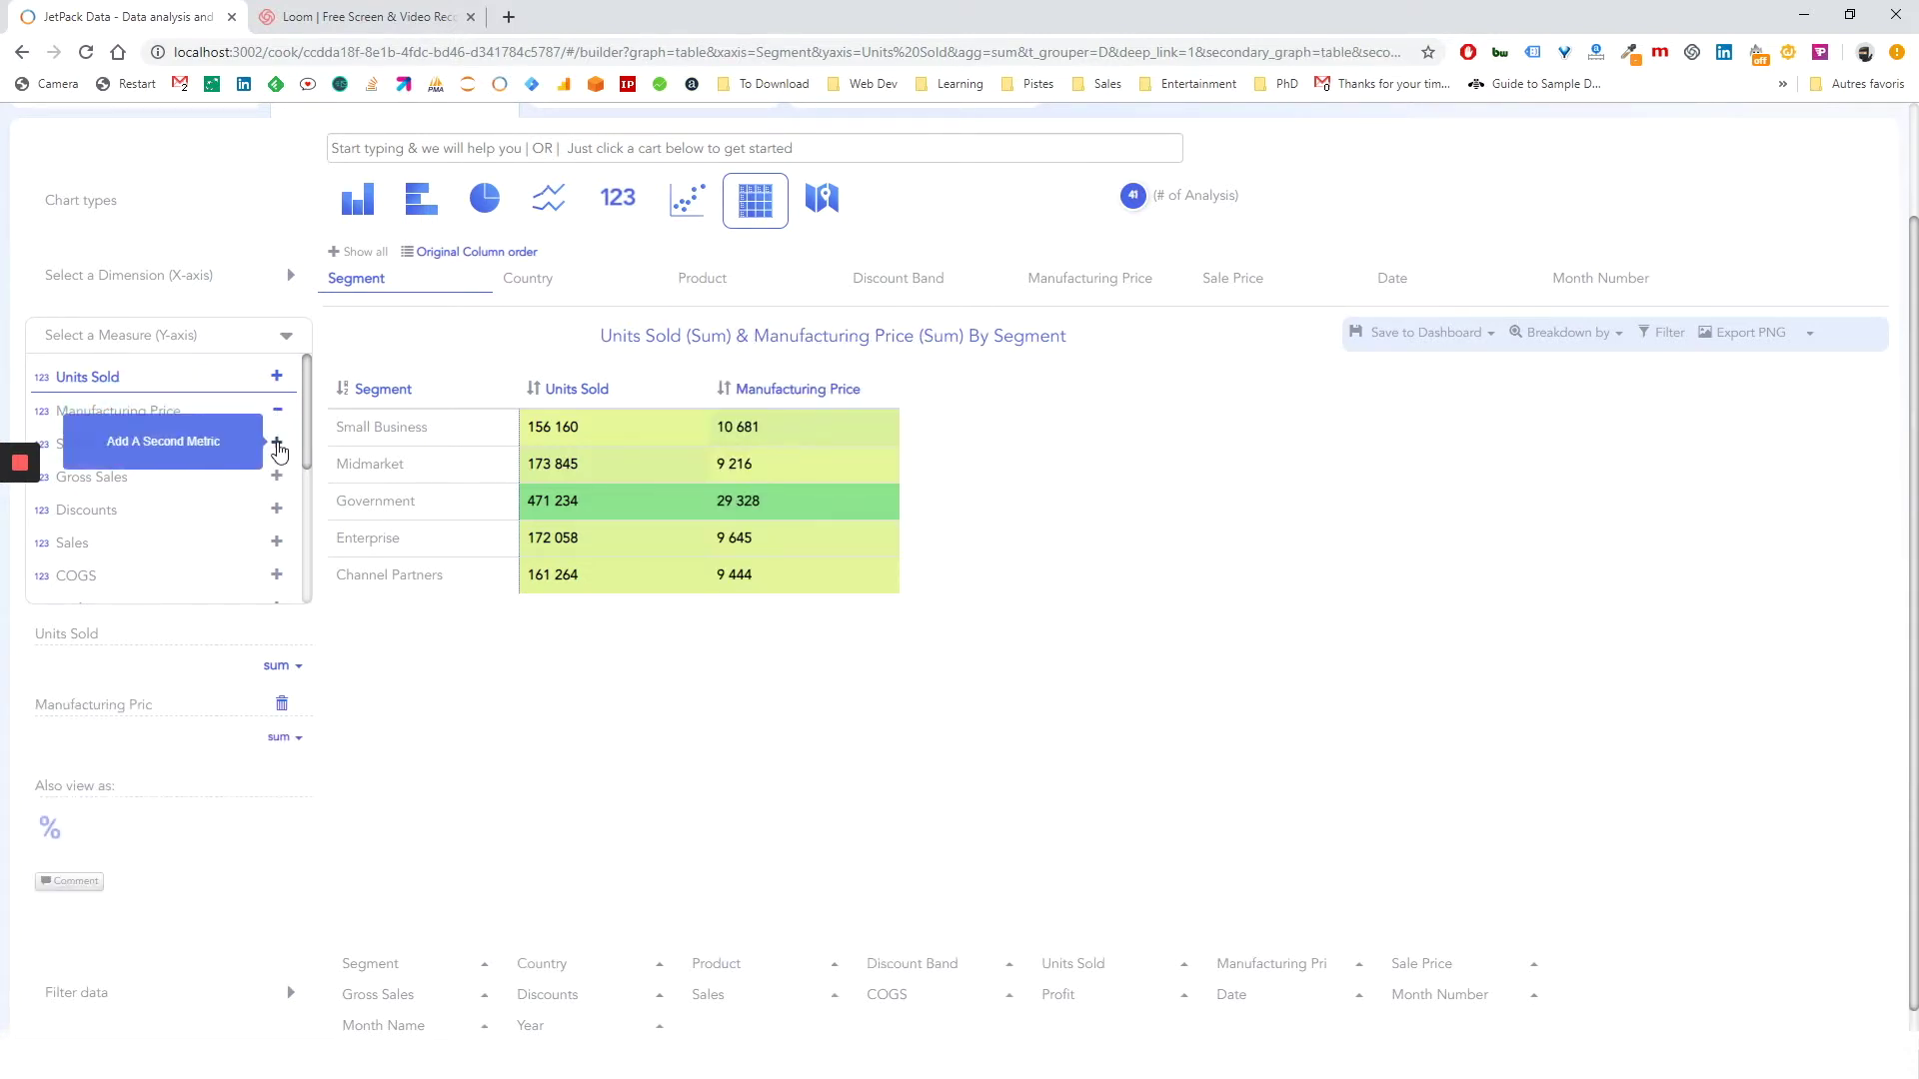
left_click(278, 443)
left_click(278, 476)
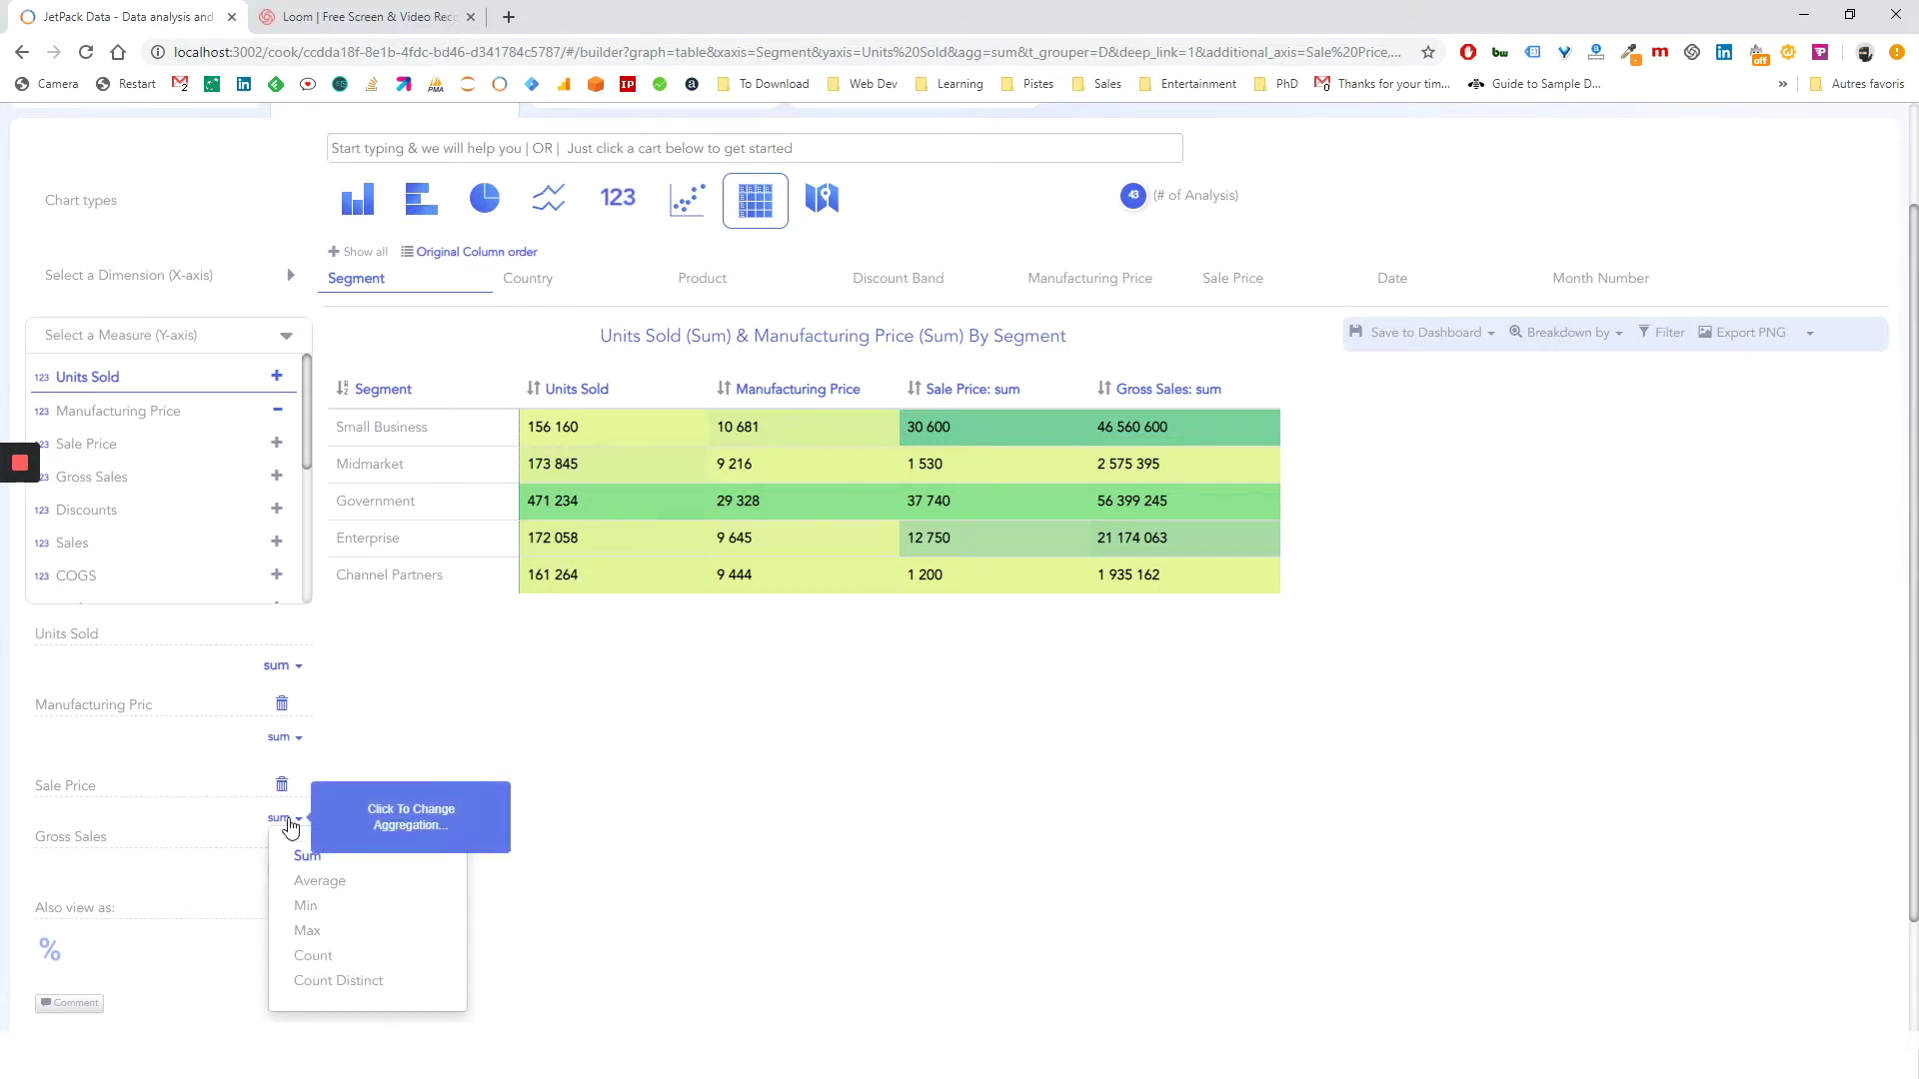
mouse_move(291, 744)
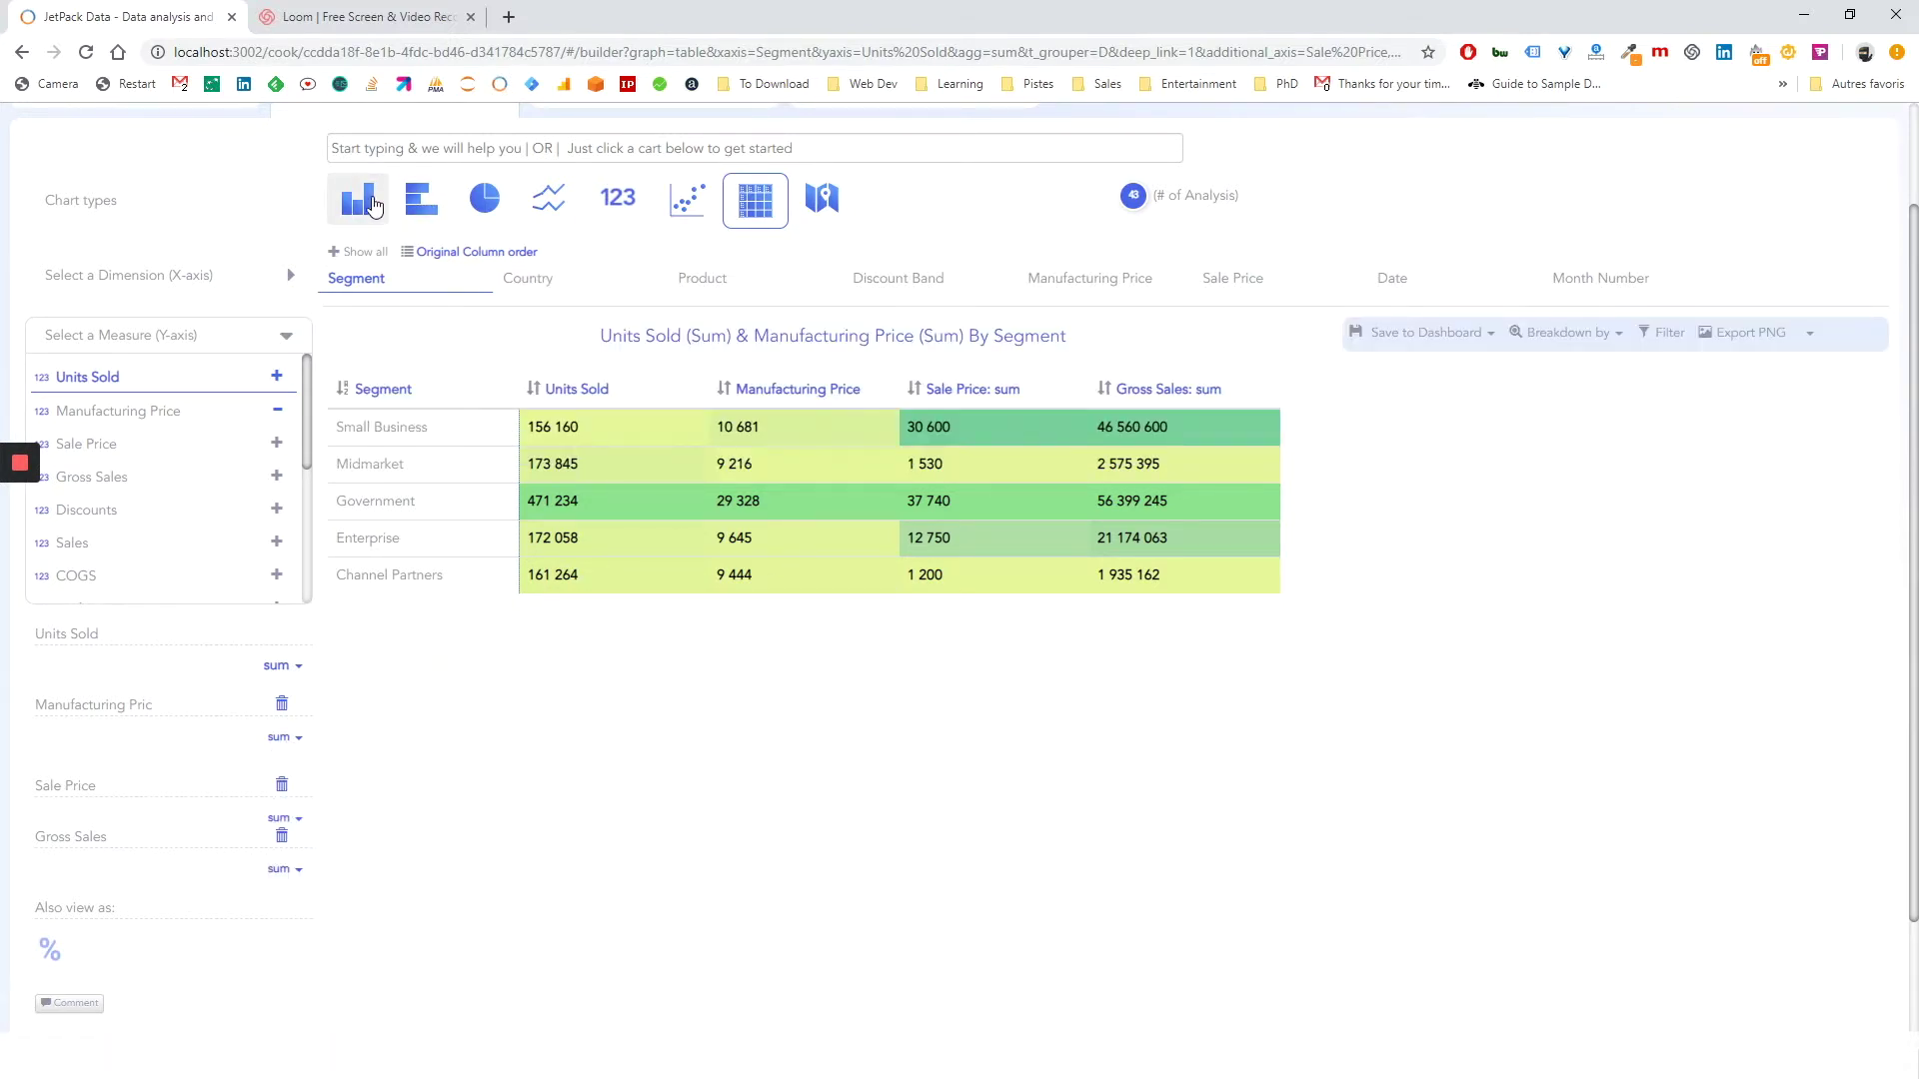
Step: Switch the table to a vertical bar chart and remove the Sale Price and Gross Sales measures
left_click(357, 198)
scroll(373, 276, "down", 1)
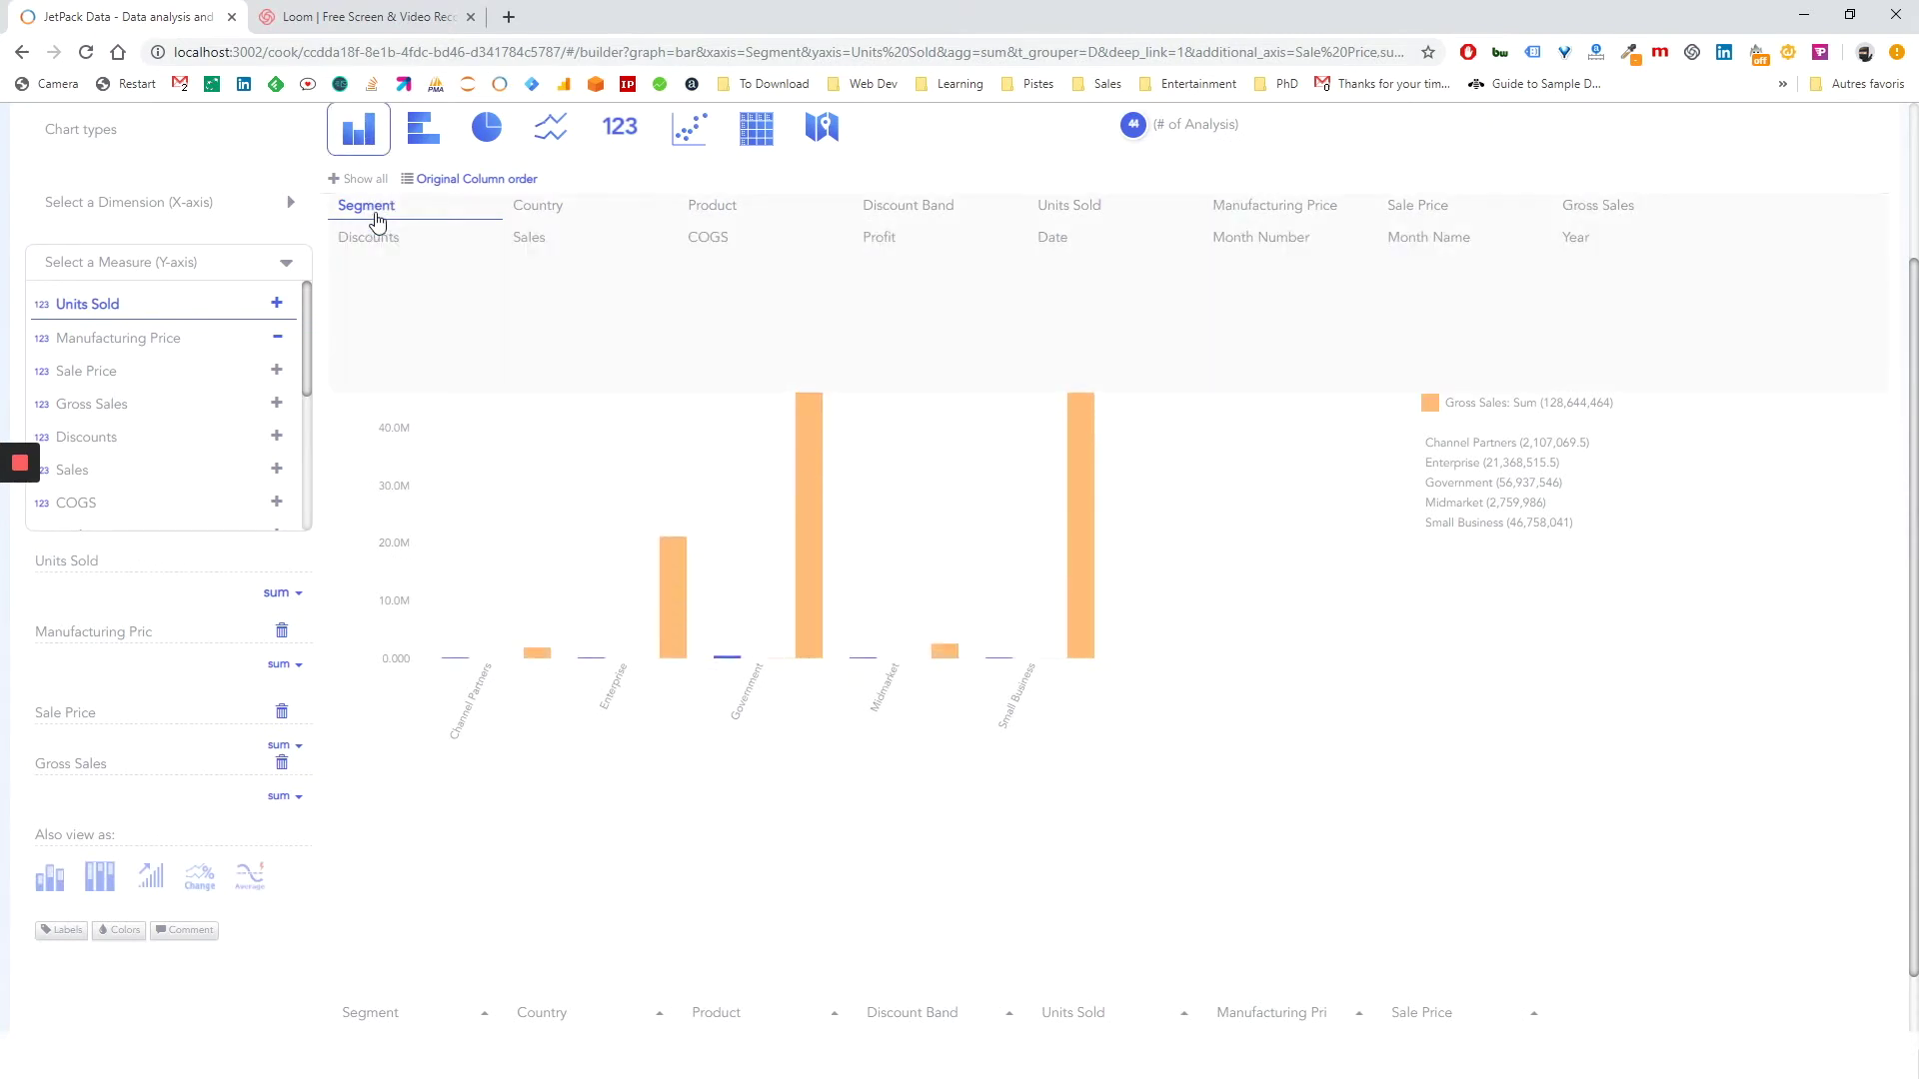
left_click(282, 714)
left_click(282, 714)
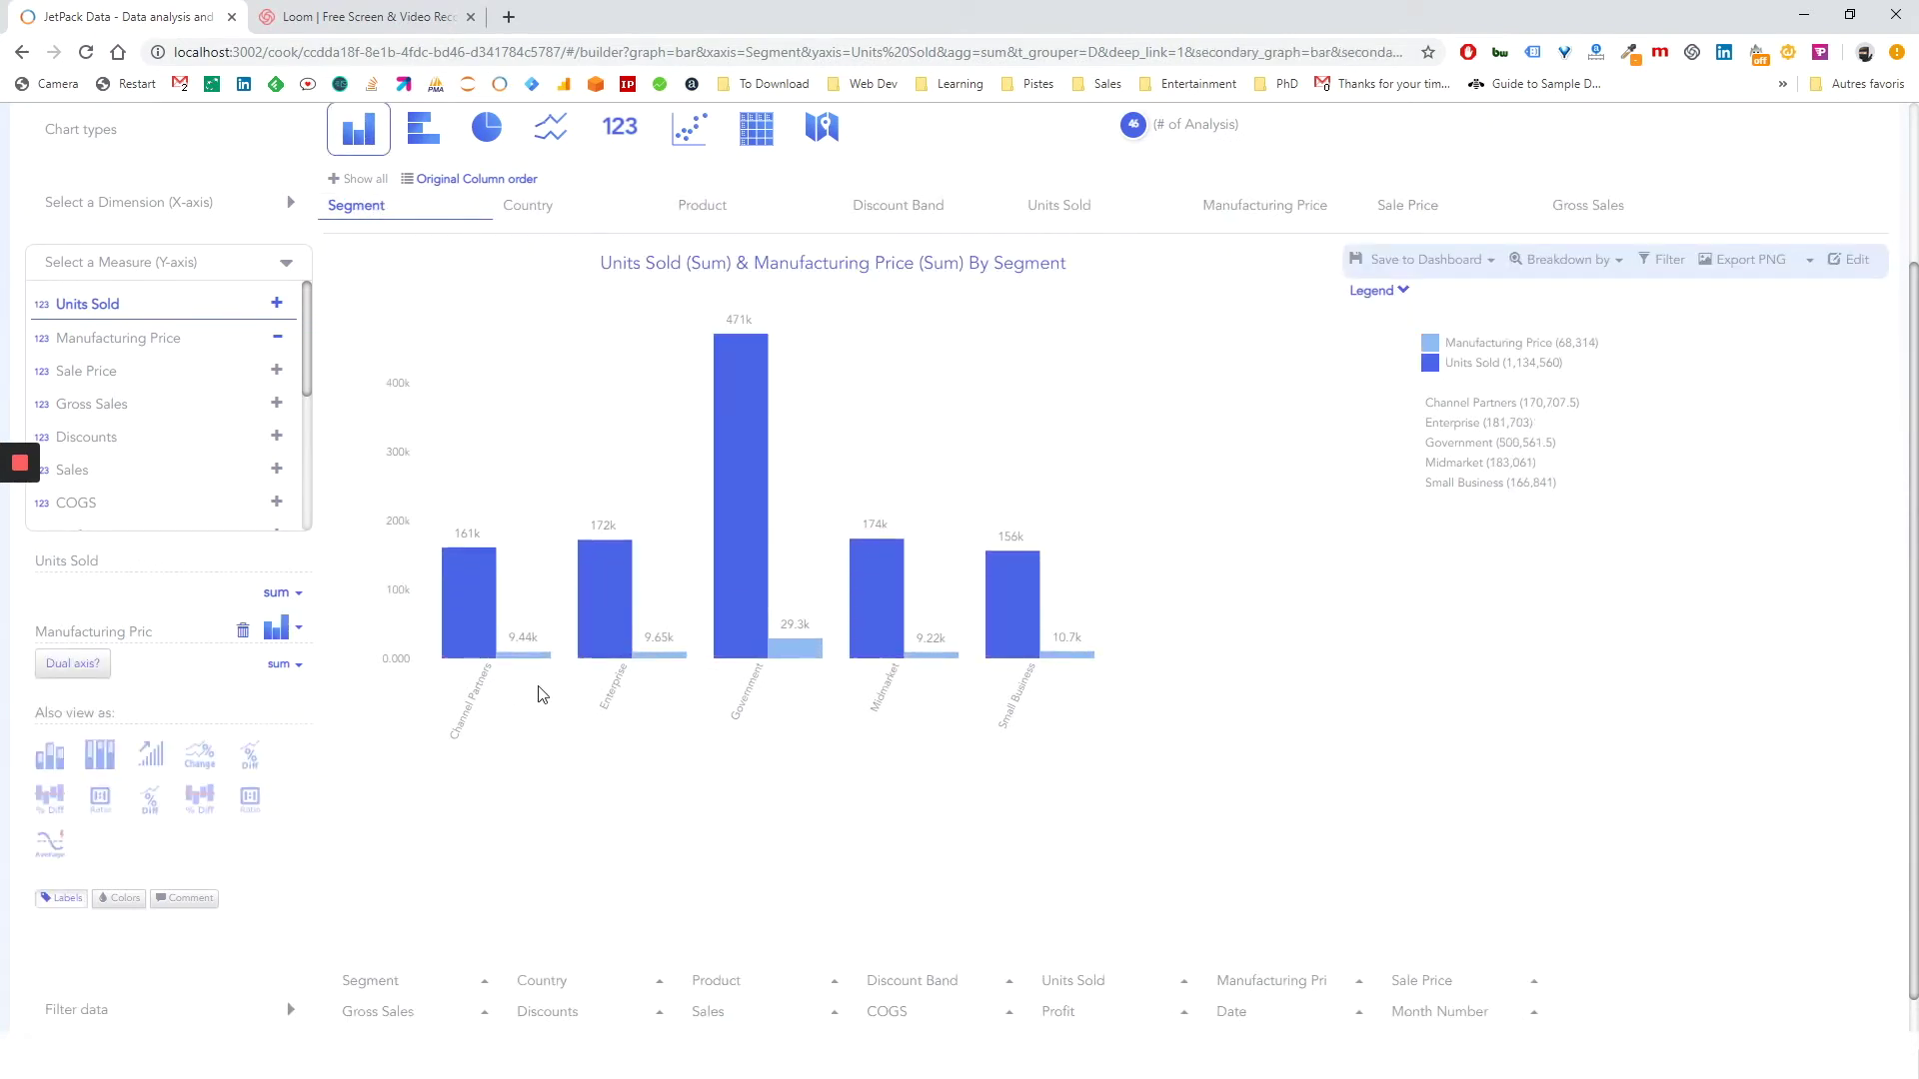
Step: Show Manufacturing Price as a line over the Units Sold bars and plot it on a dual axis
left_click(297, 628)
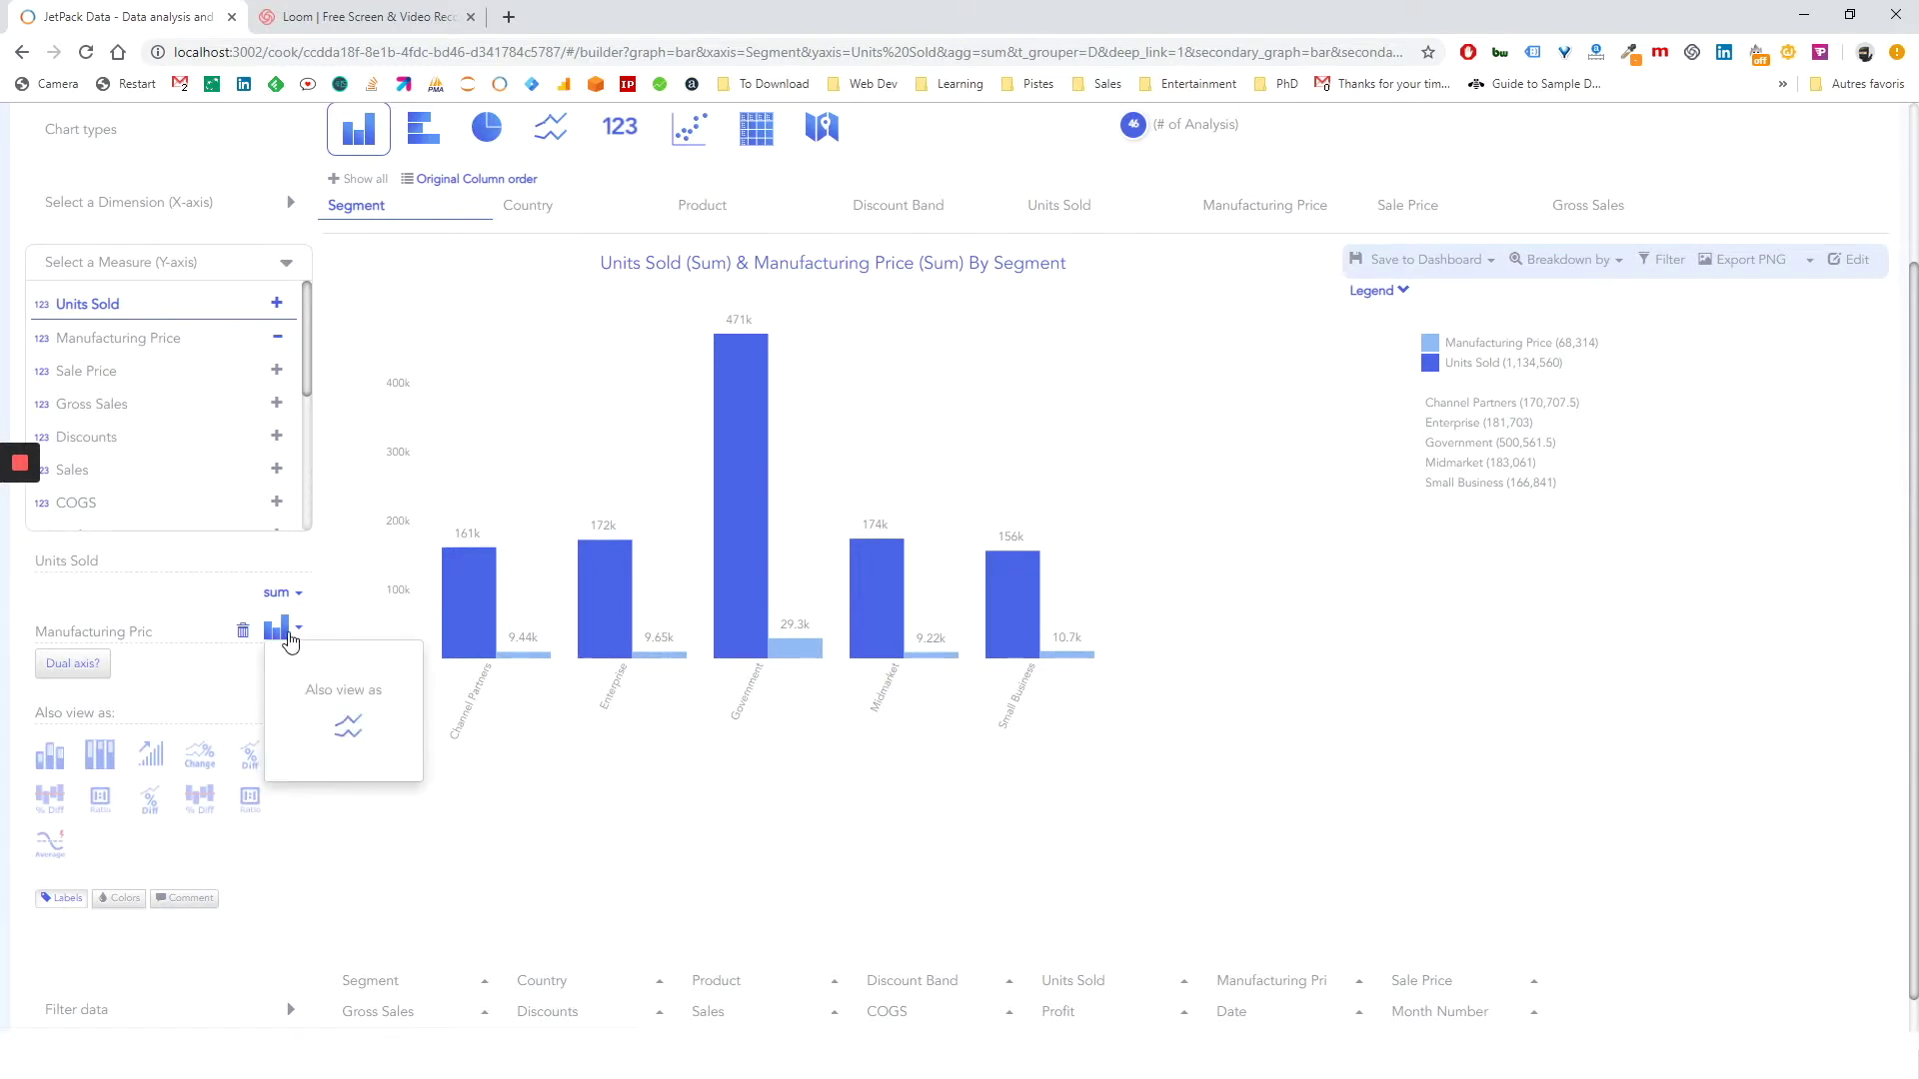
left_click(347, 732)
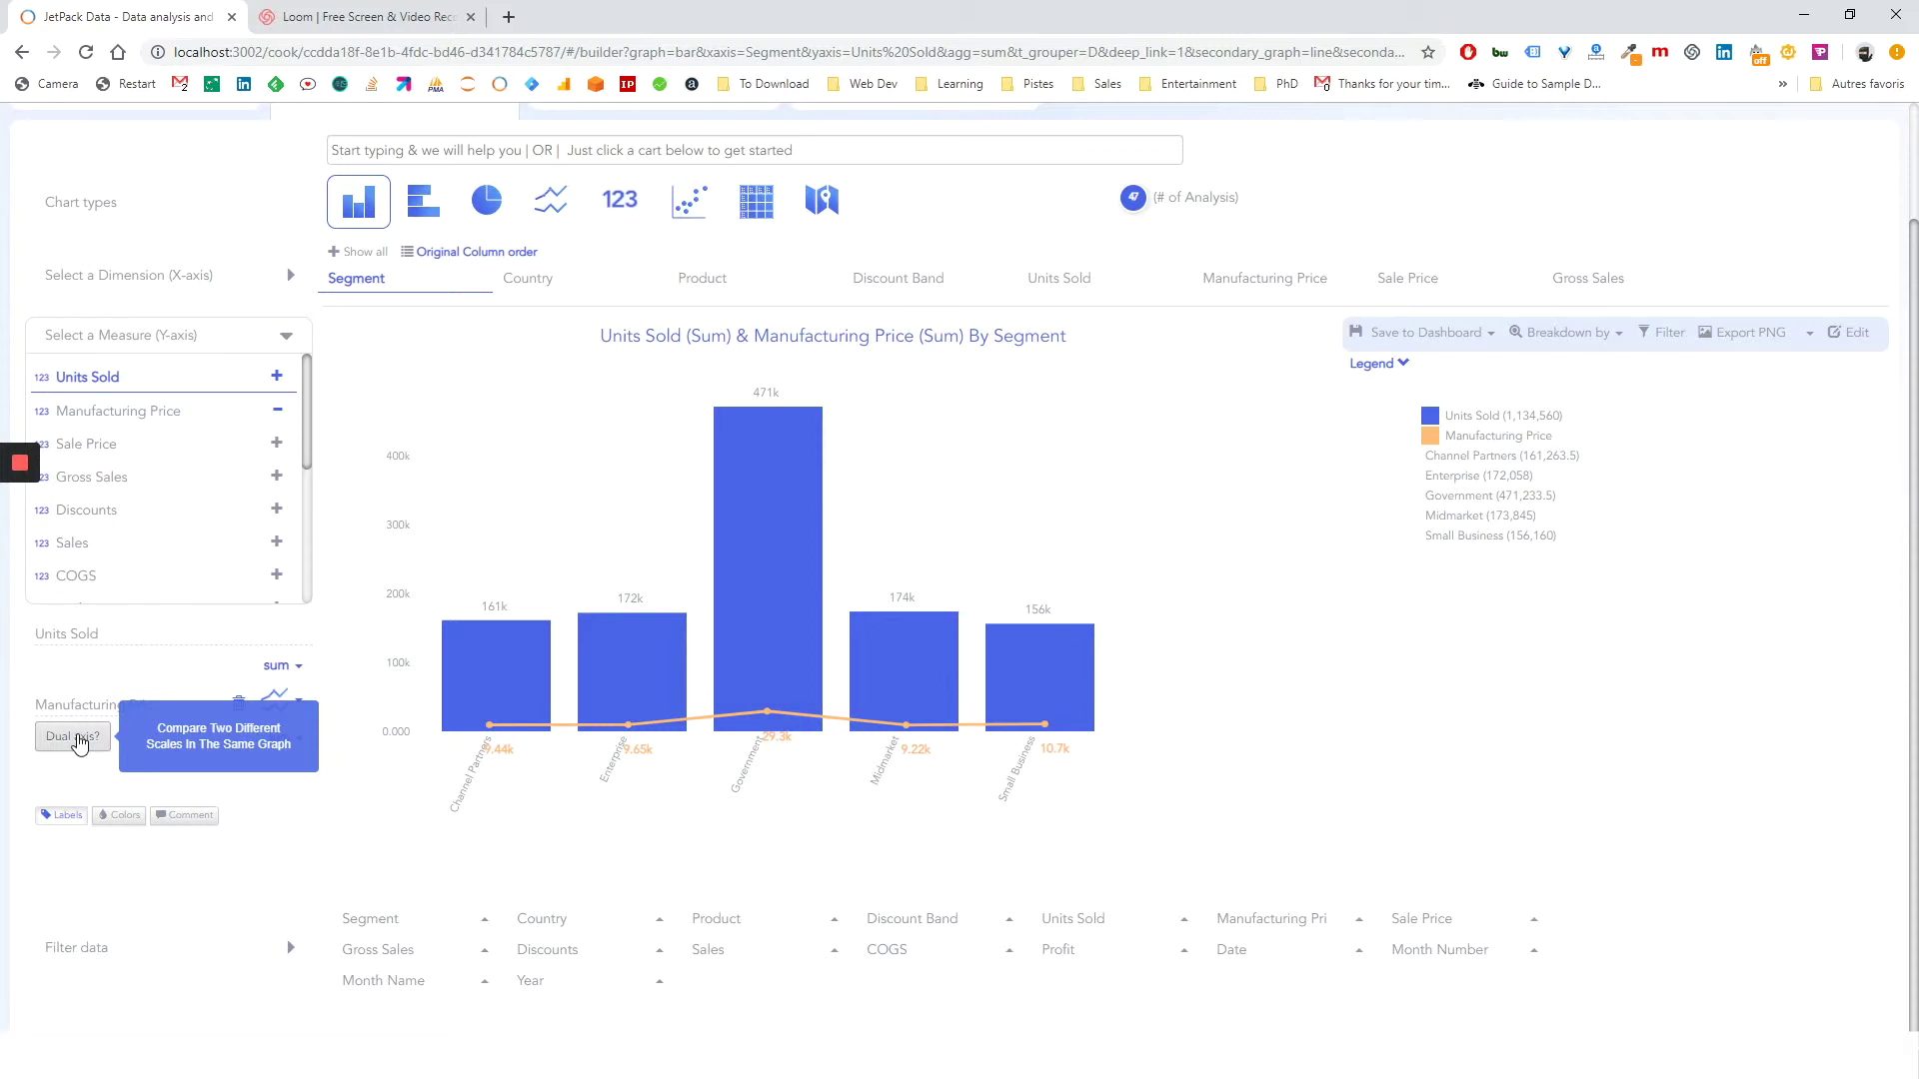
left_click(78, 740)
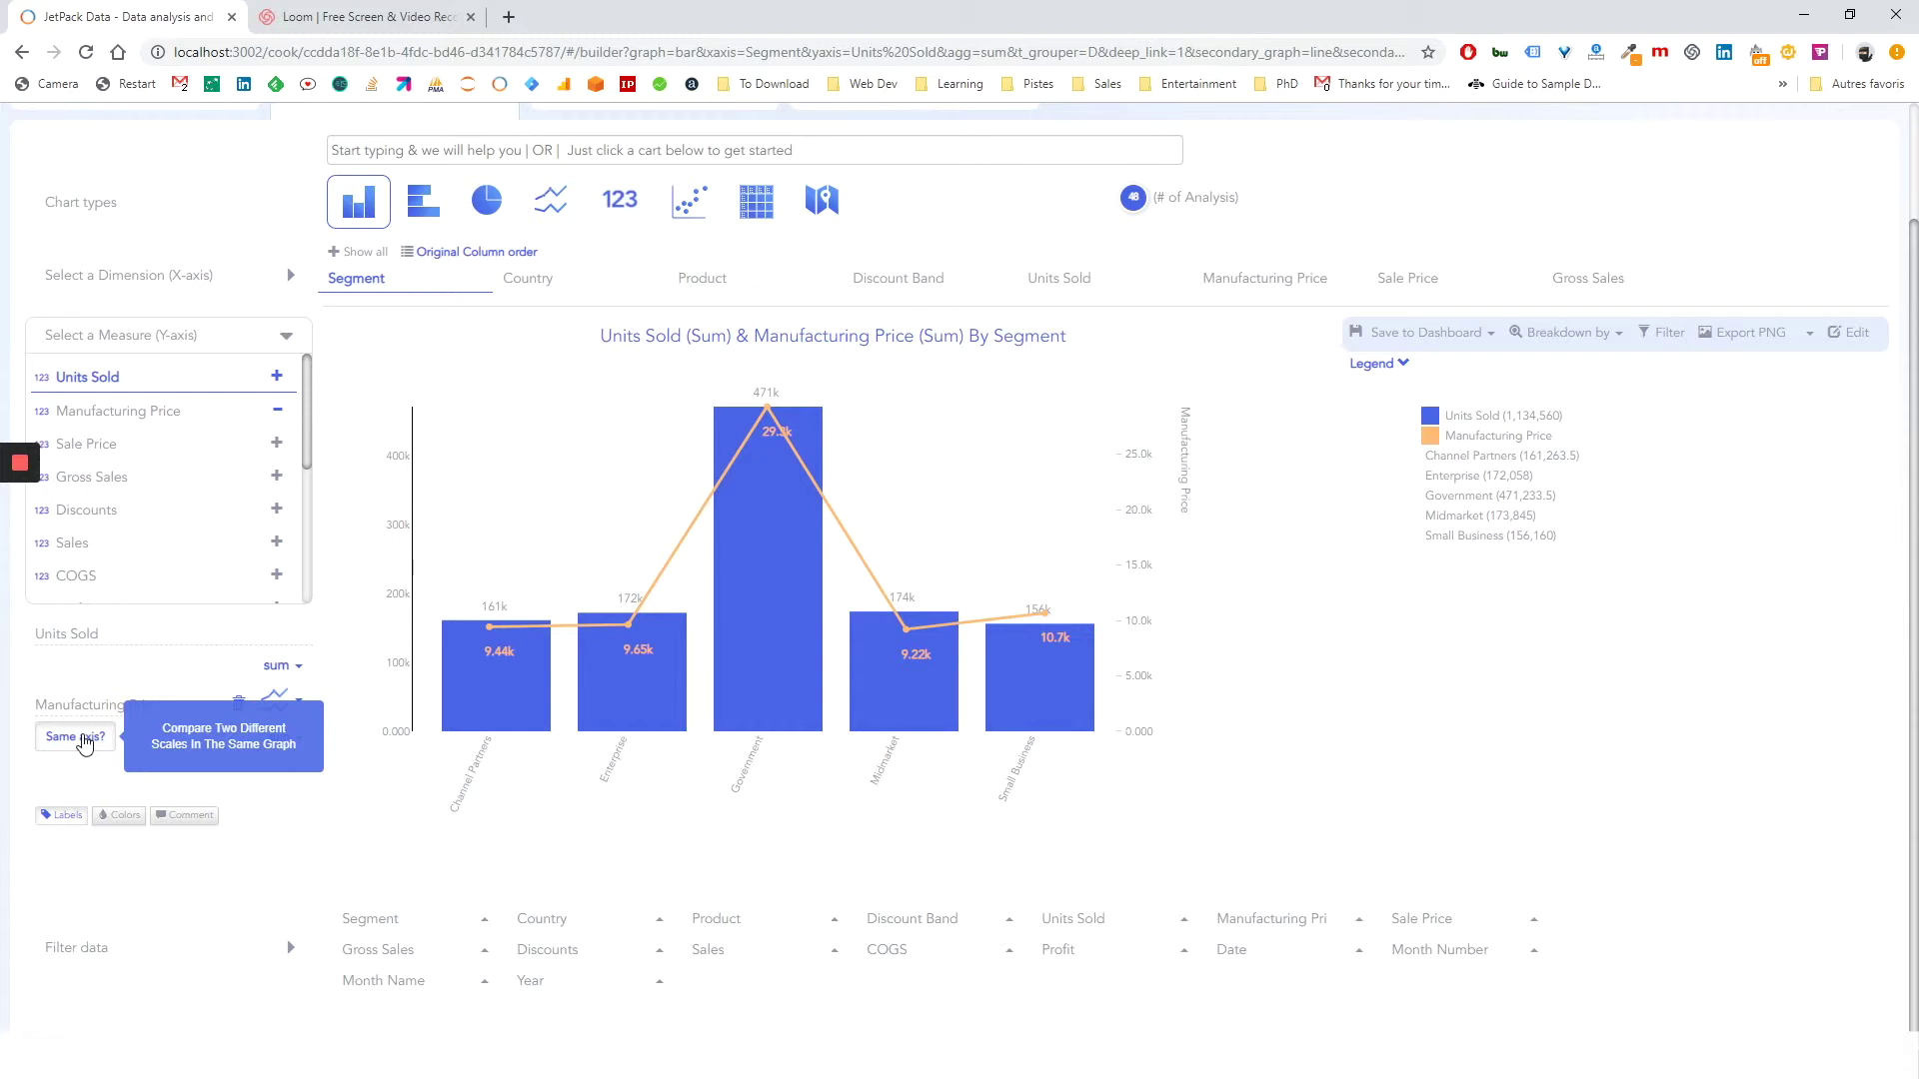
Step: Return Manufacturing Price to the same axis, then display it as bars on a dual axis
left_click(85, 744)
left_click(288, 712)
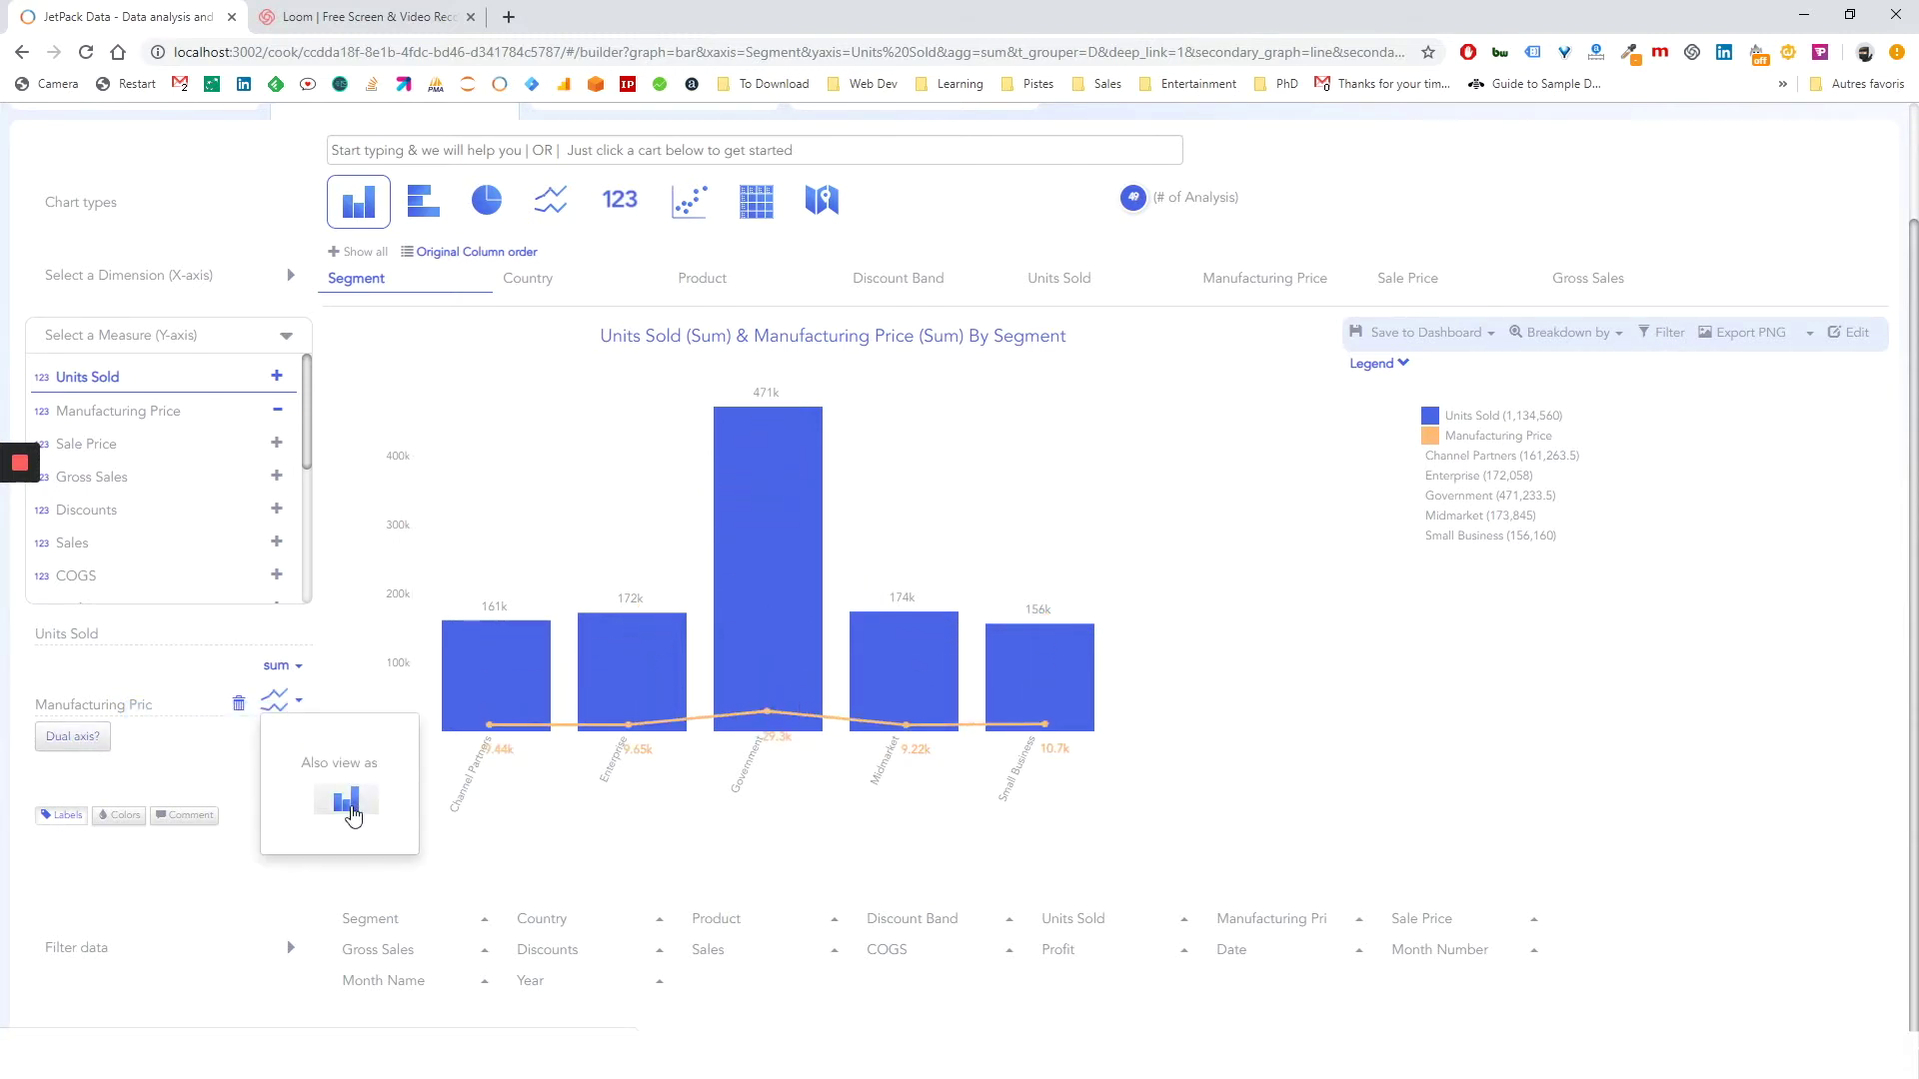
left_click(346, 800)
left_click(79, 667)
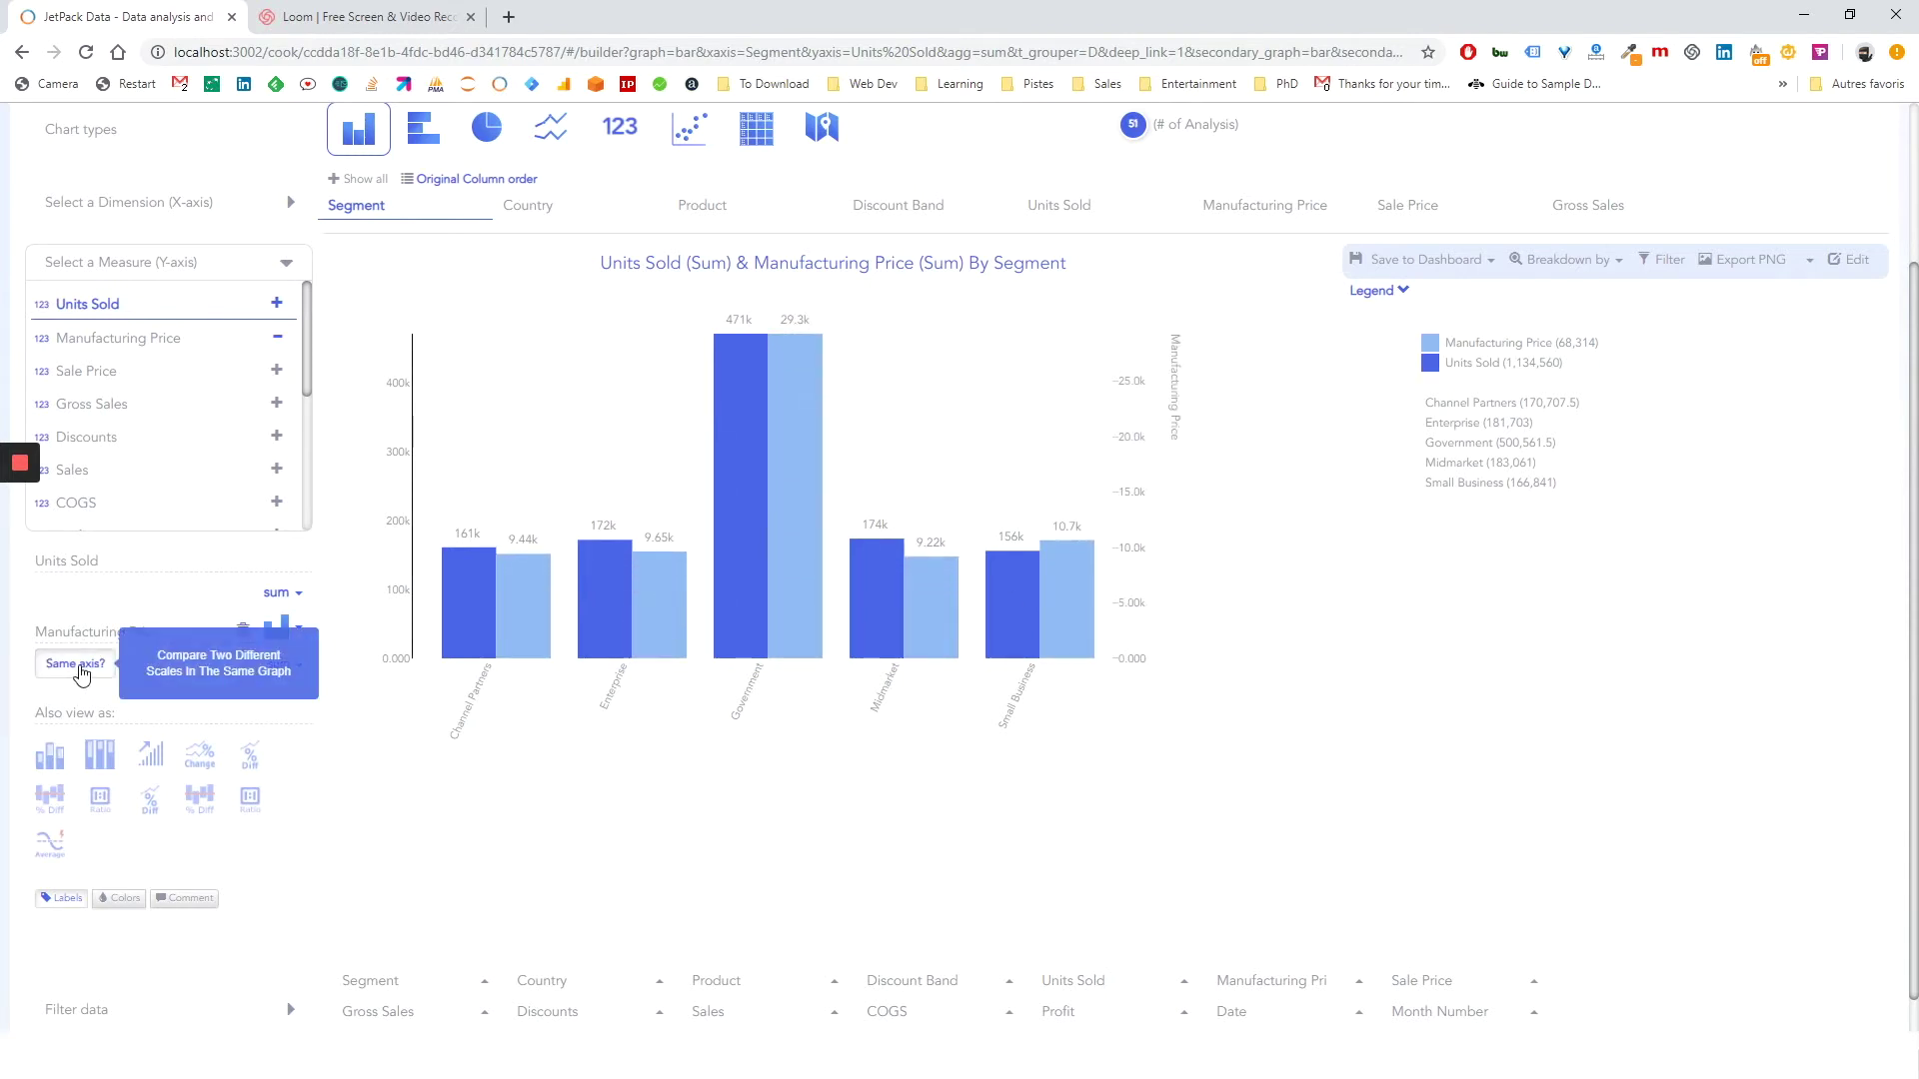
Step: Show Manufacturing Price as a line on the same axis, and remove that measure from the chart
left_click(285, 627)
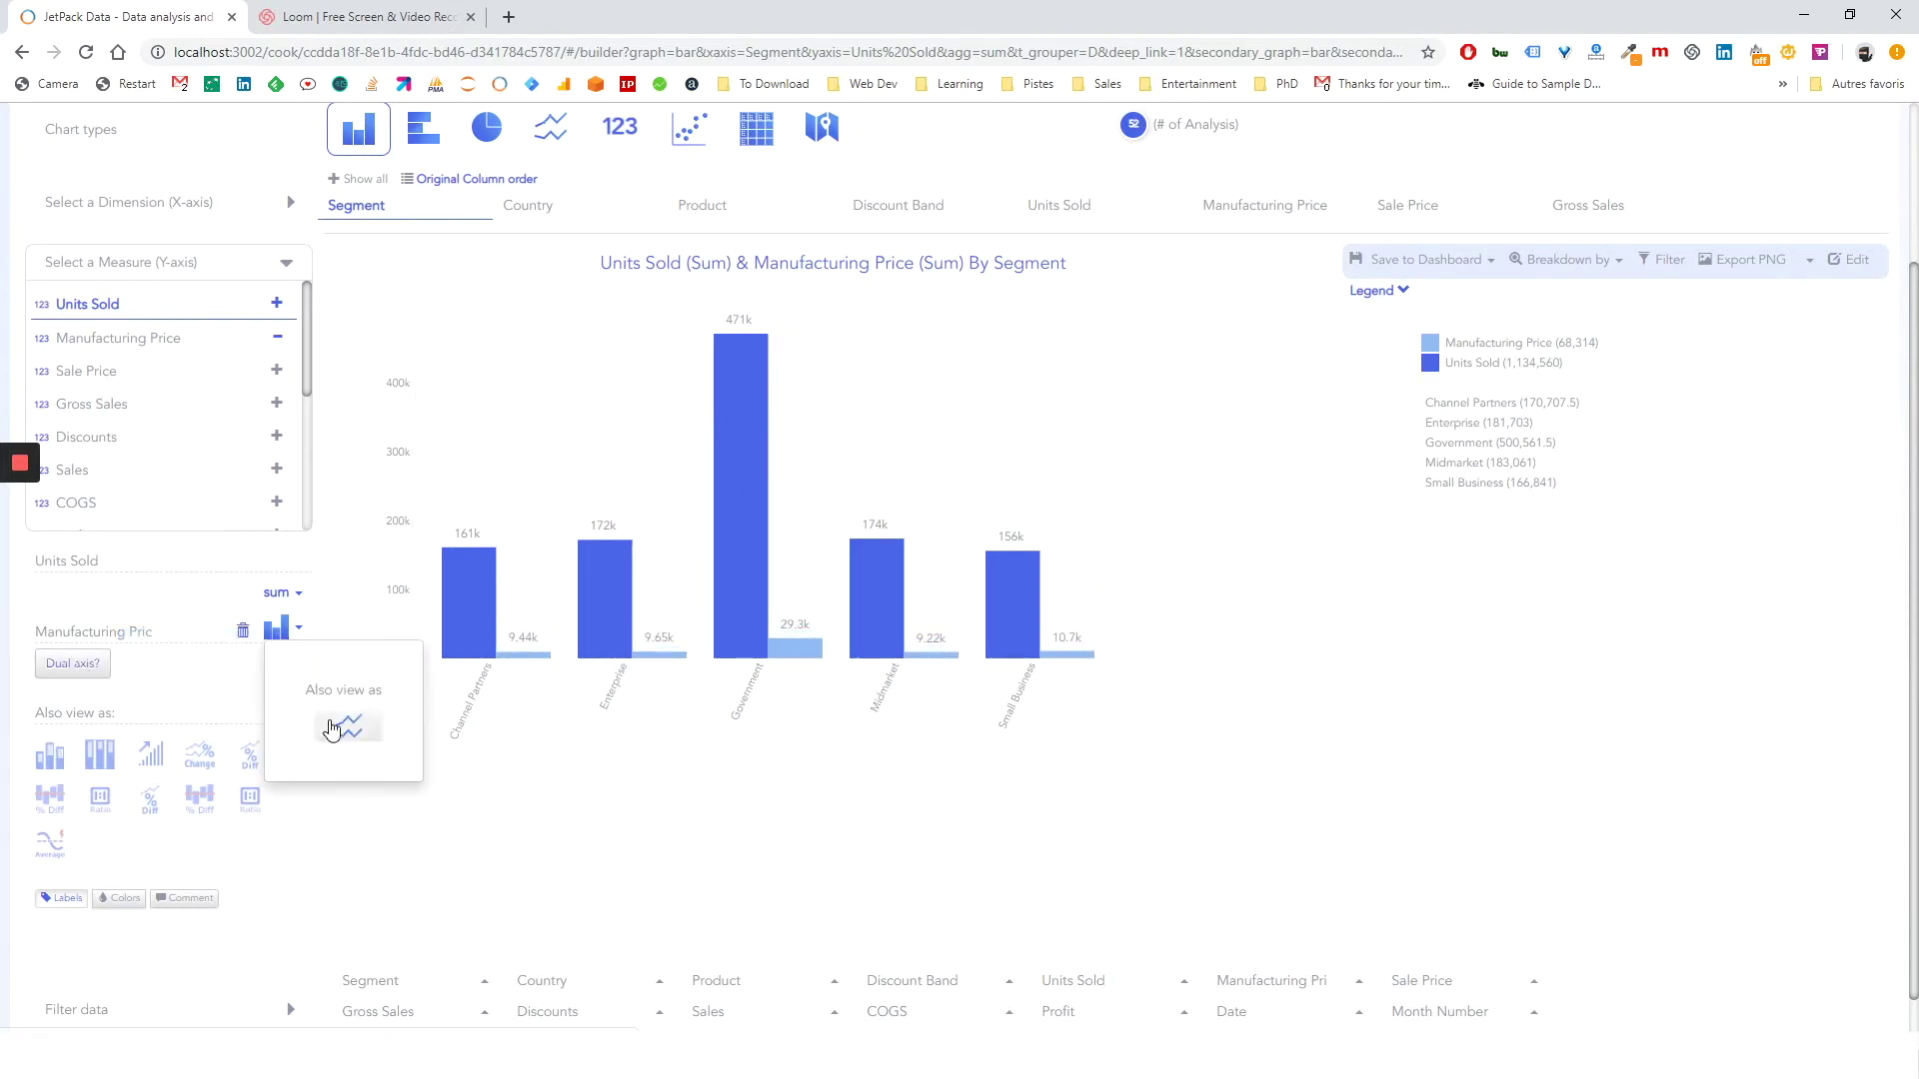
left_click(330, 721)
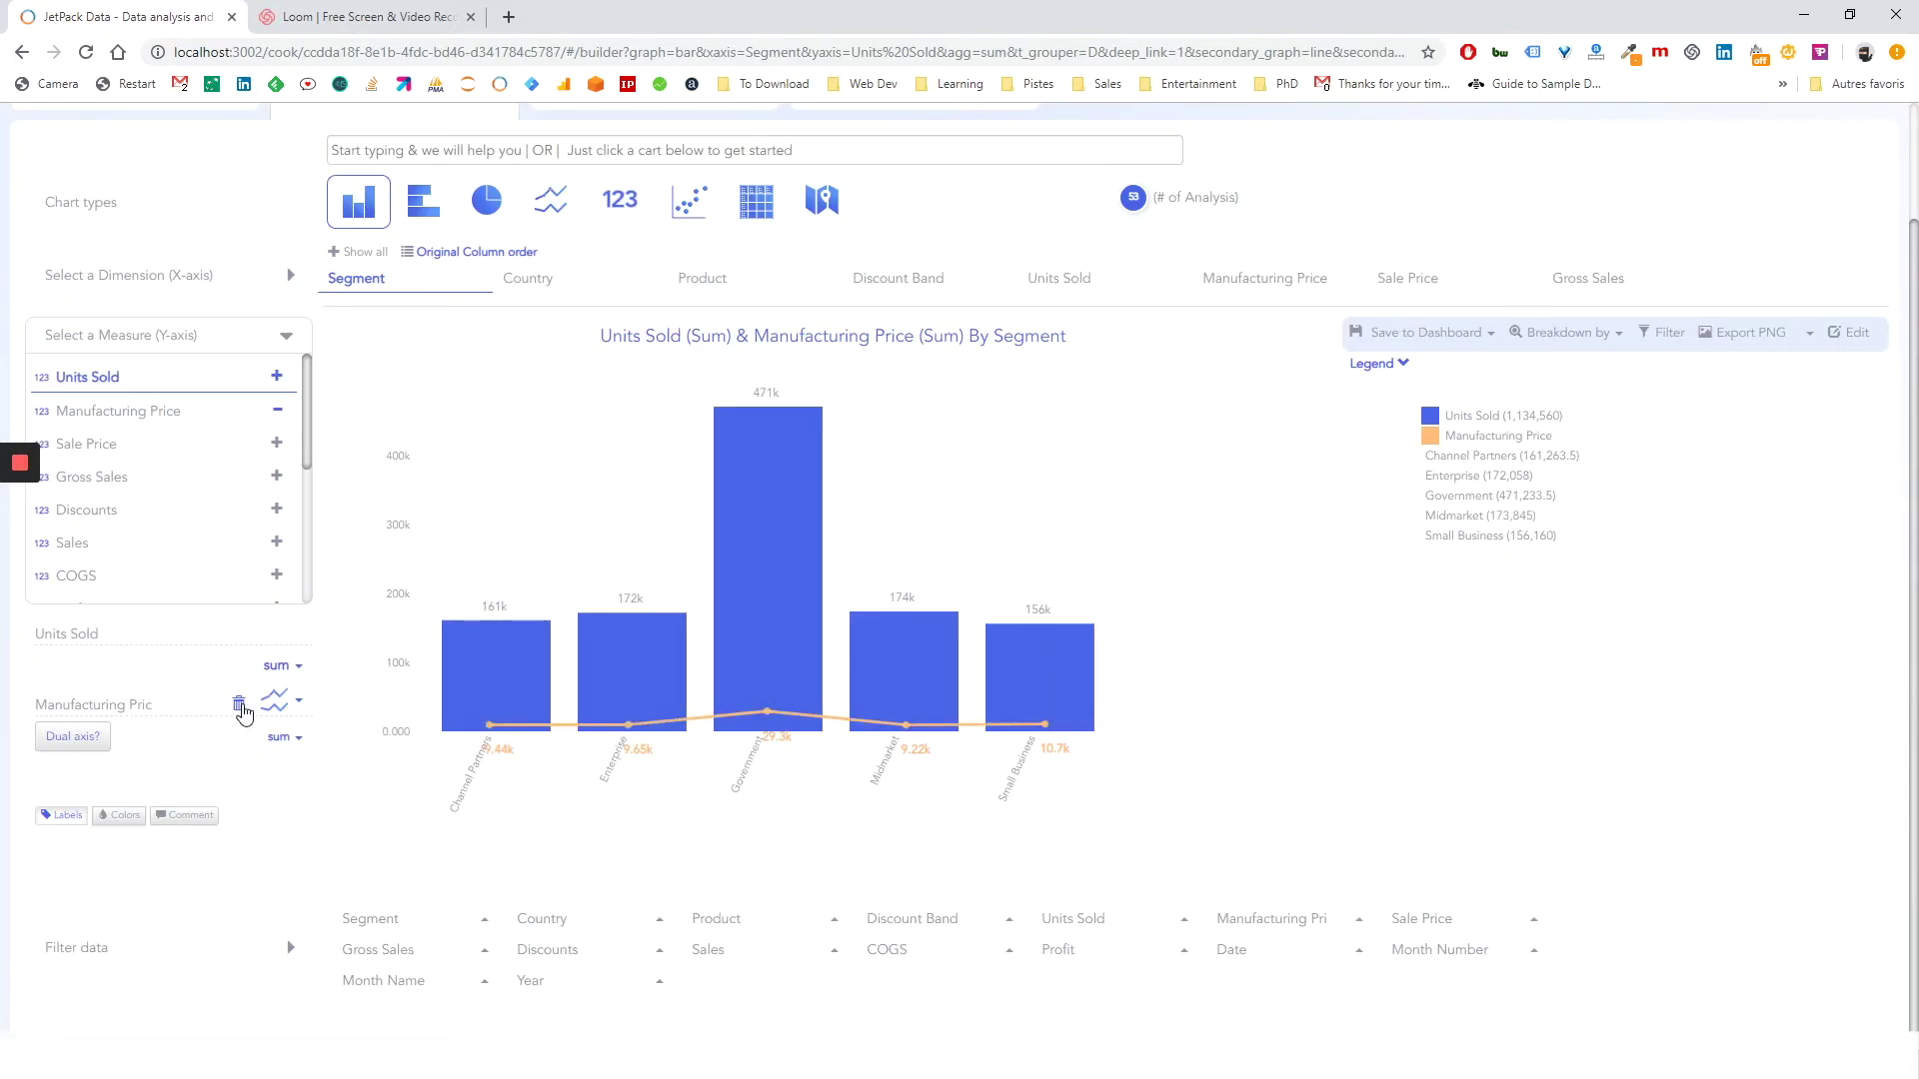
left_click(240, 707)
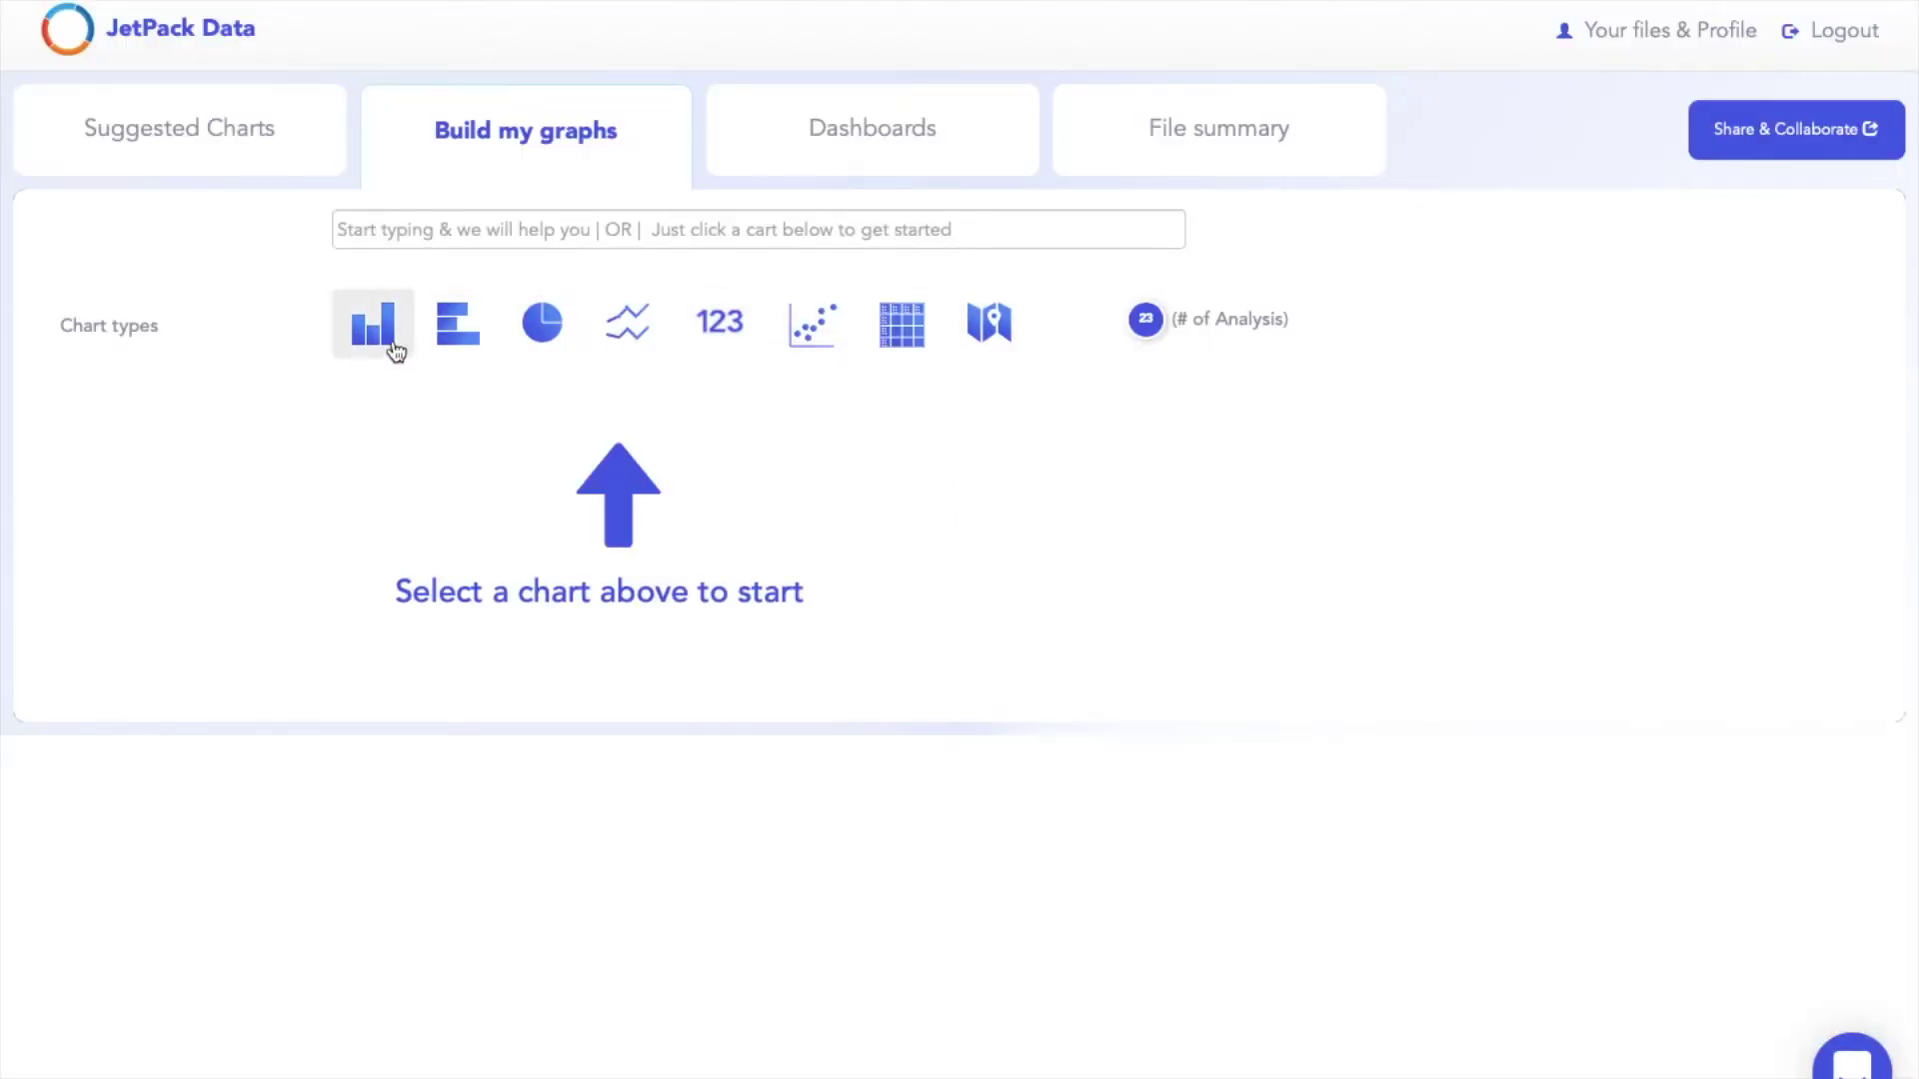
Step: Build a vertical bar chart of Profit by Sale Price, and sort its bars from highest to lowest profit
left_click(386, 351)
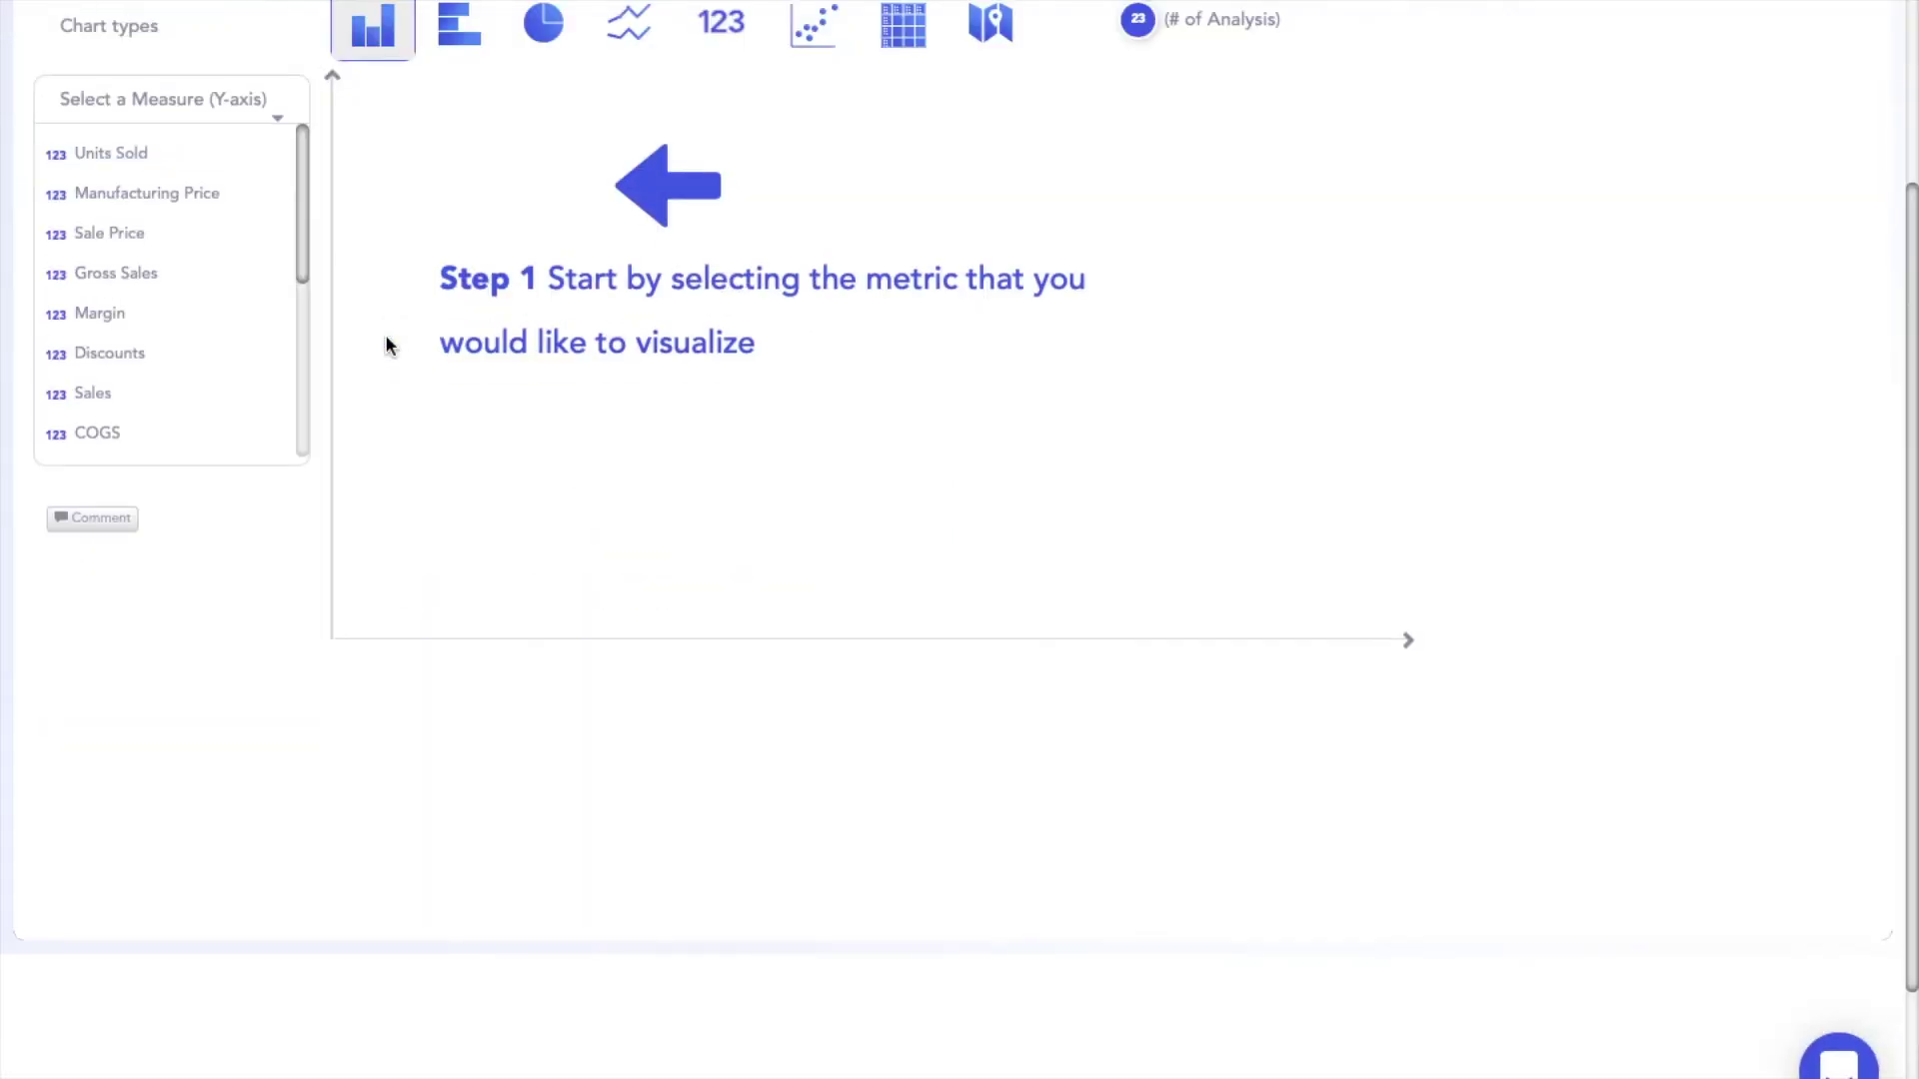
scroll(111, 410, "down", 5)
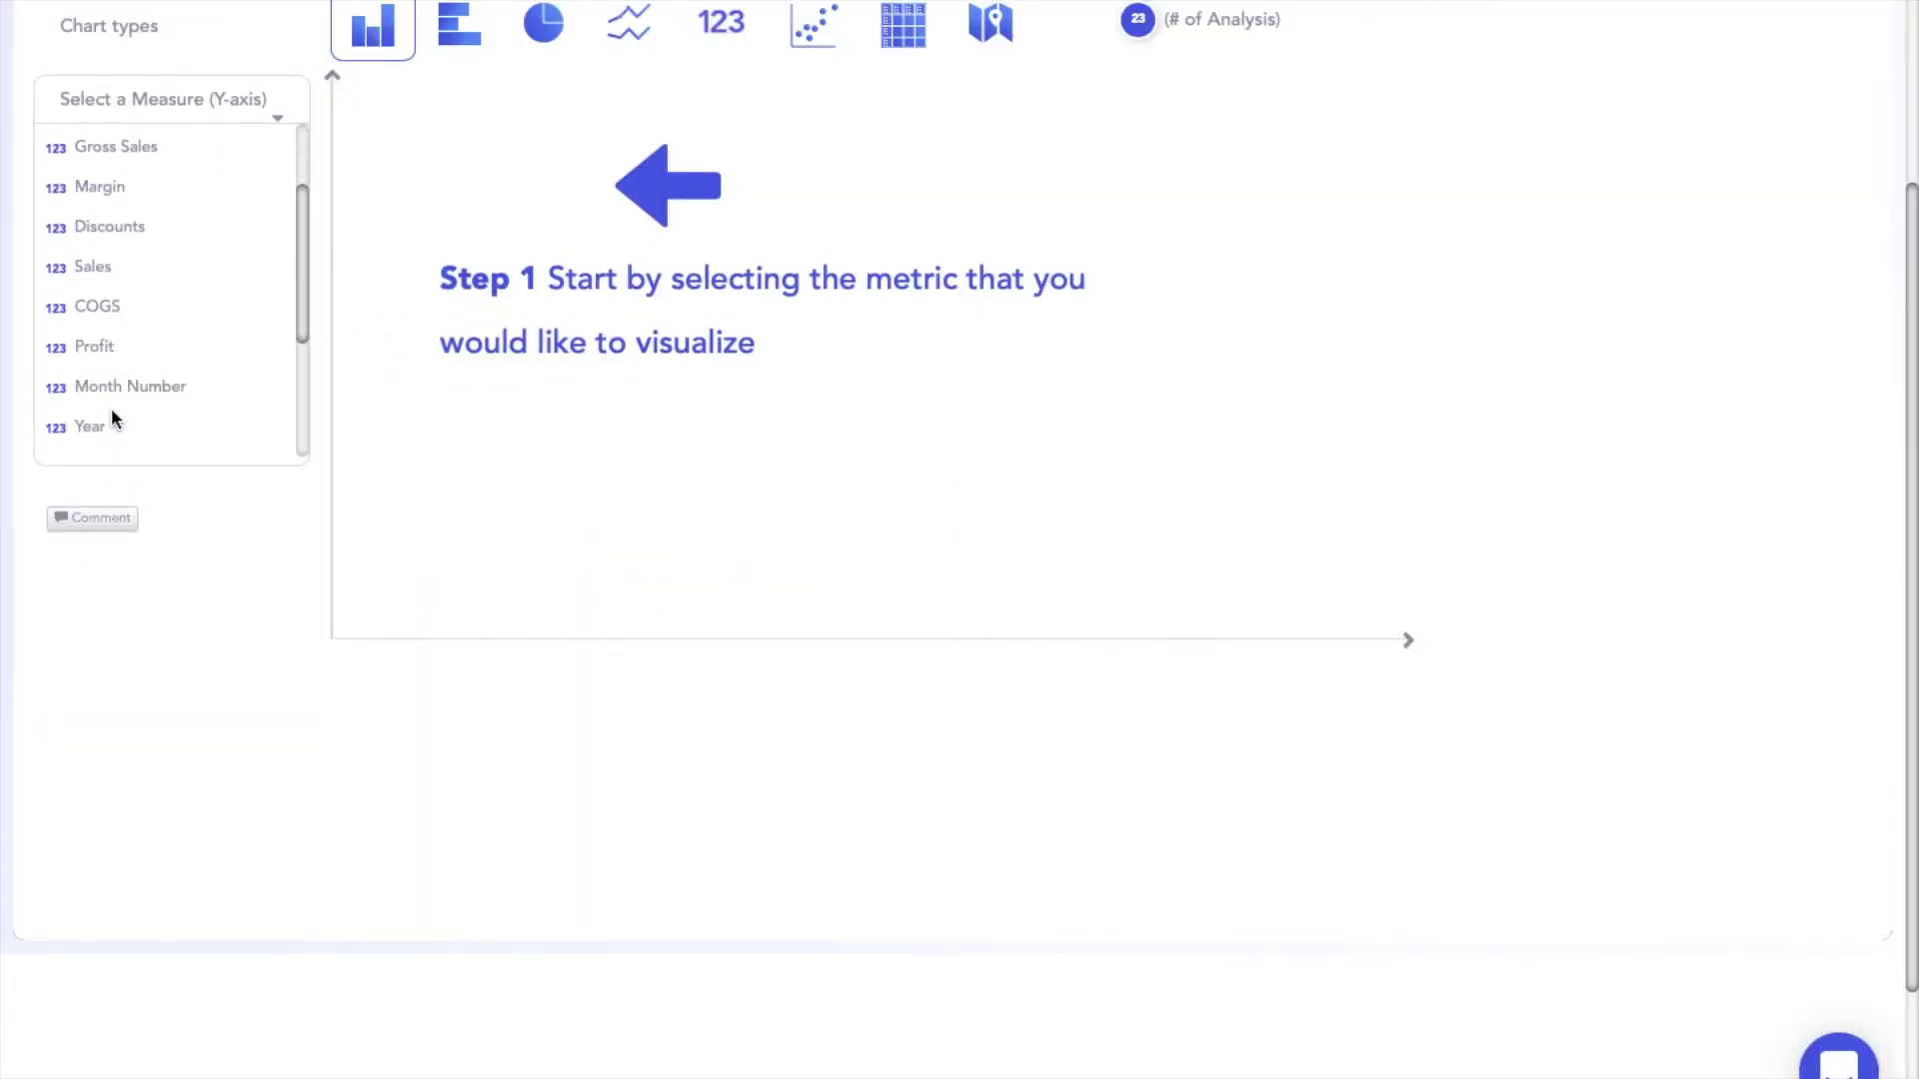
left_click(97, 268)
mouse_move(586, 127)
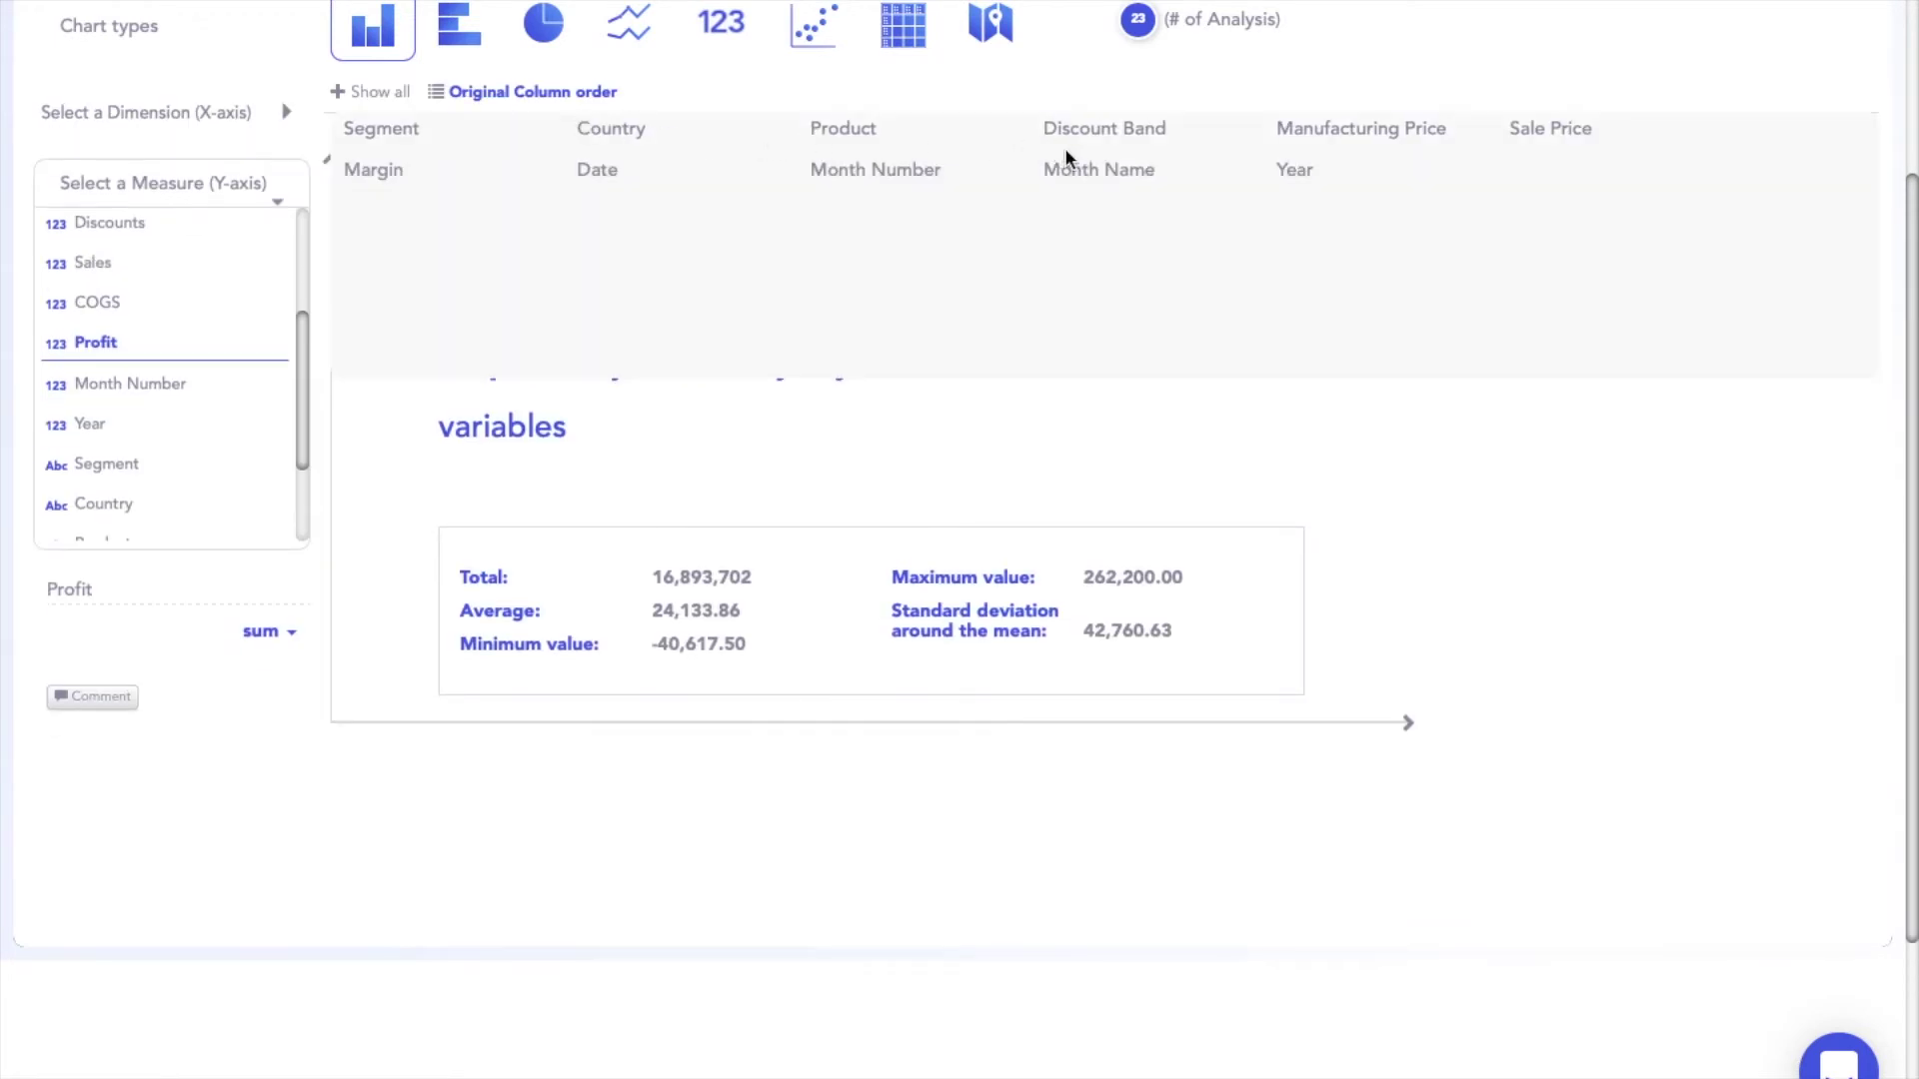
left_click(1547, 140)
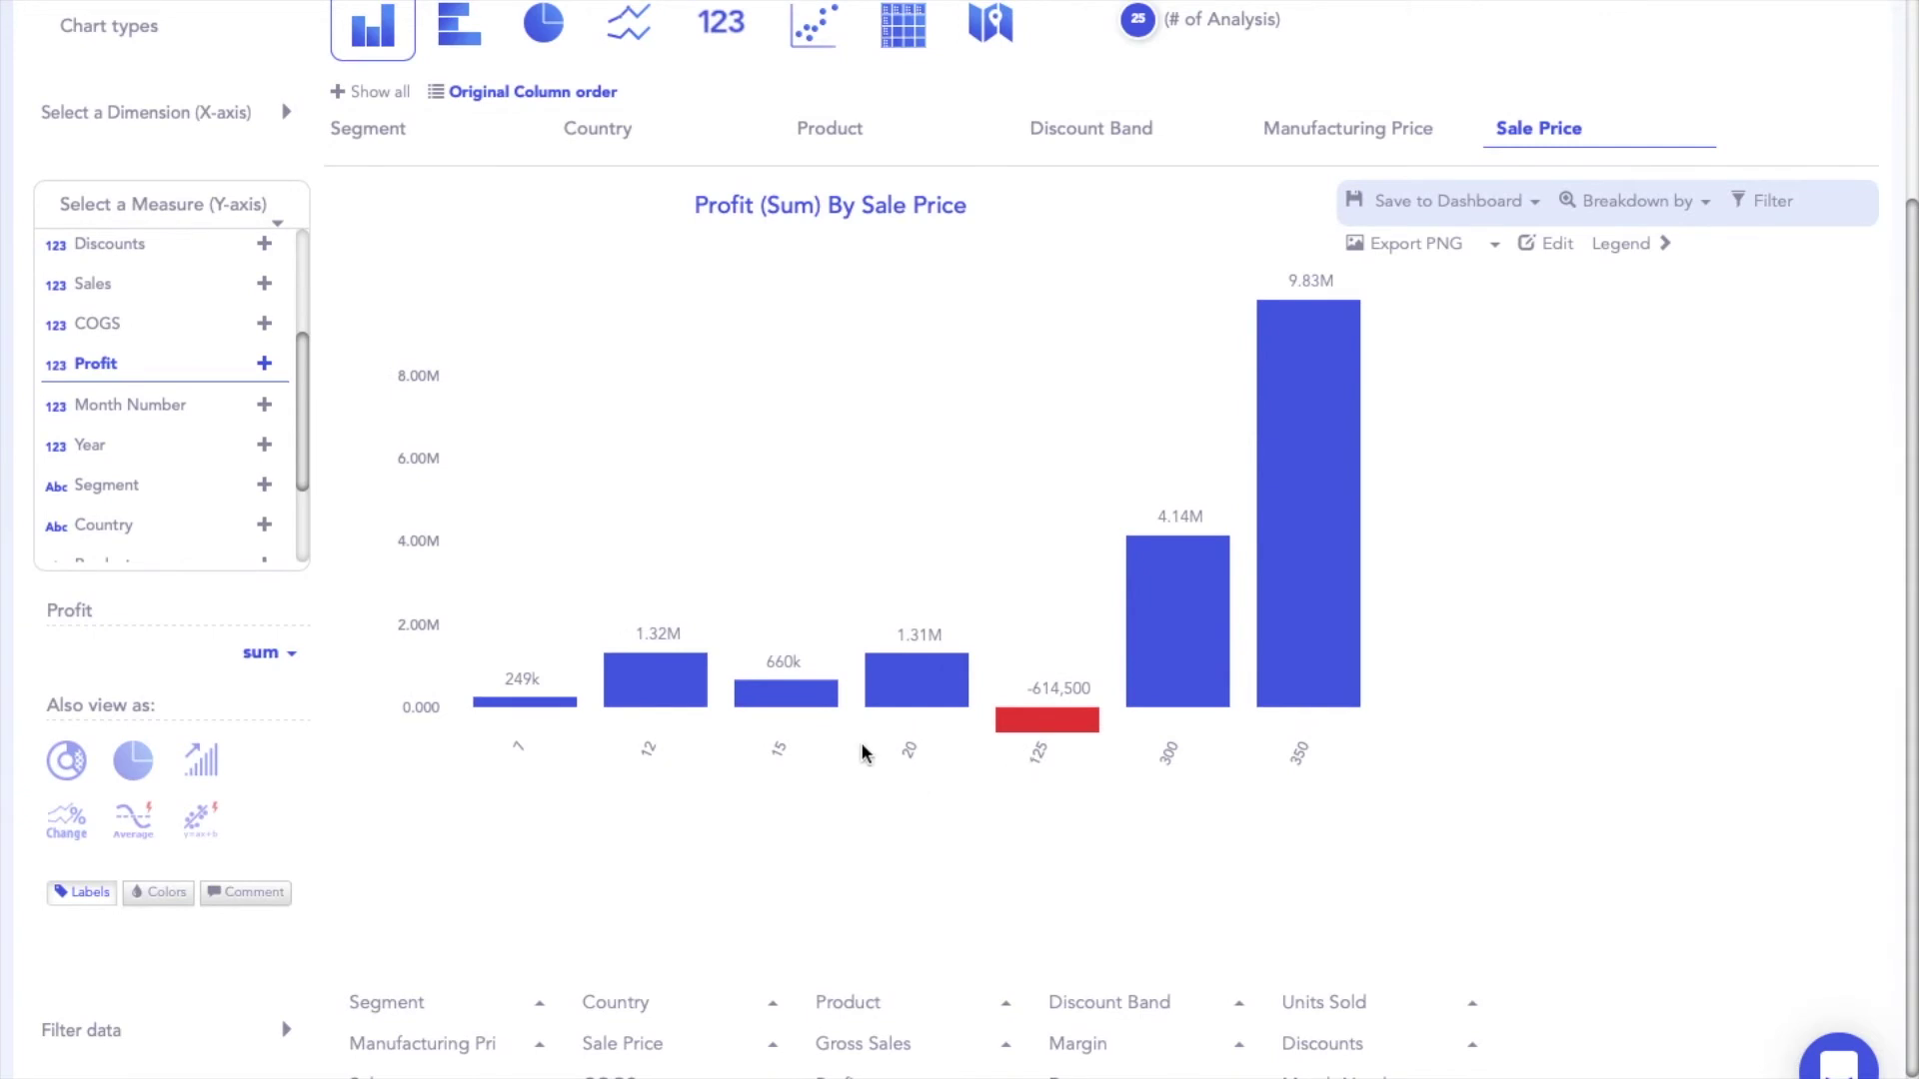
left_click(782, 708)
left_click(782, 708)
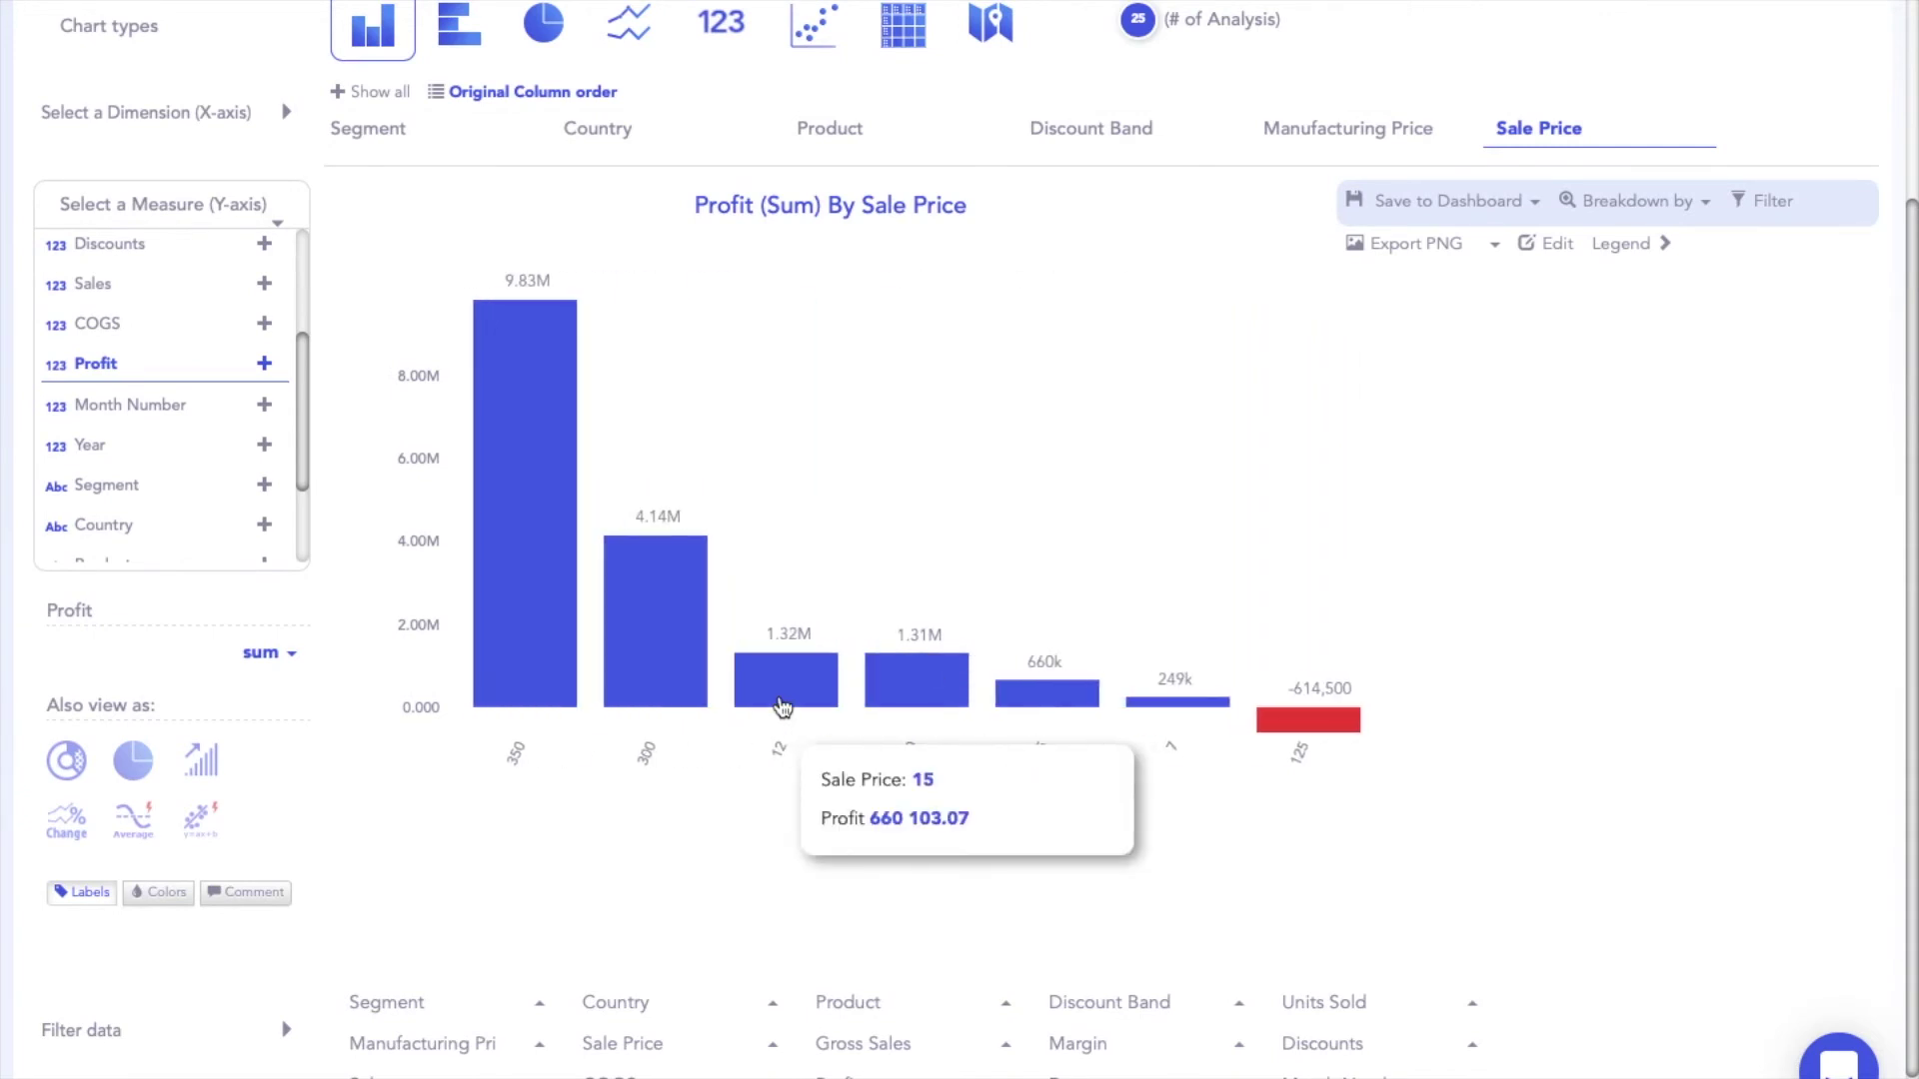
Step: Filter the chart to the negative-profit Sale Price of 125 and drill down by Discount Band
left_click(1324, 734)
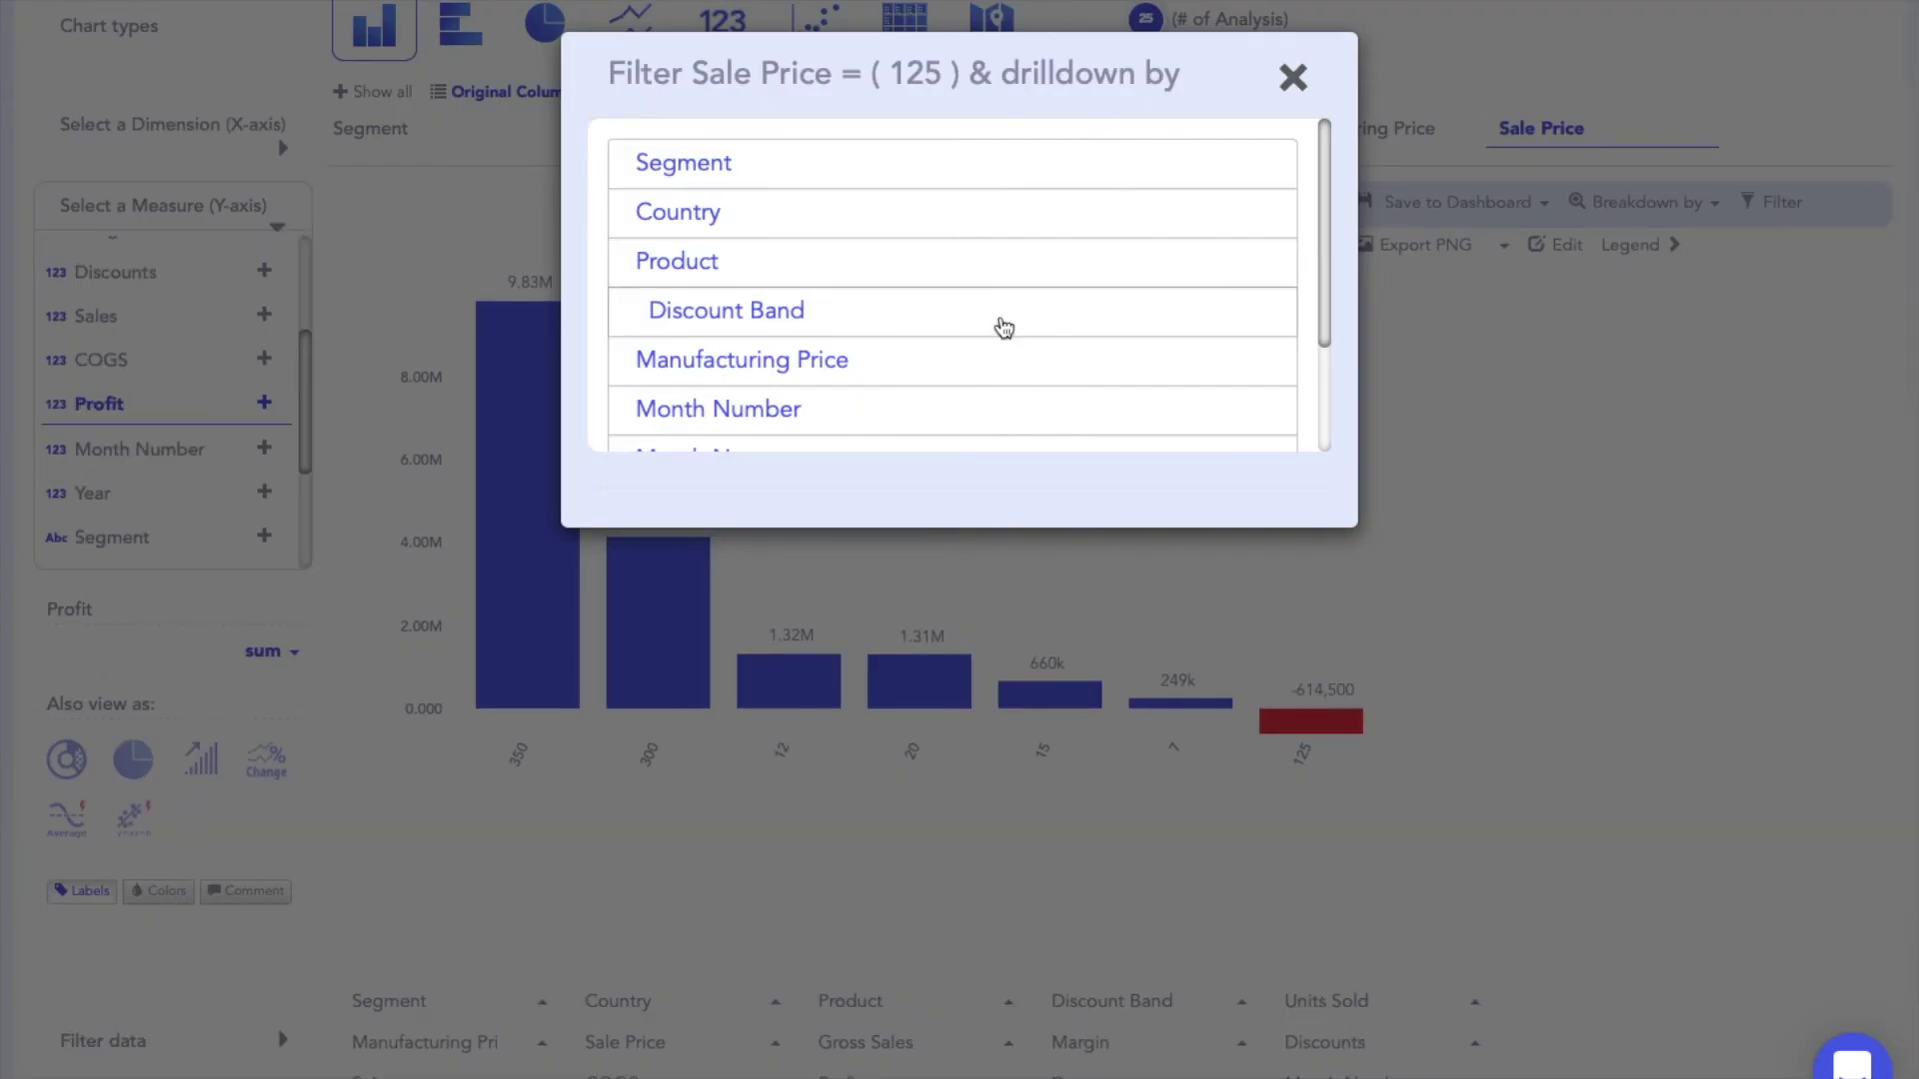
left_click(744, 304)
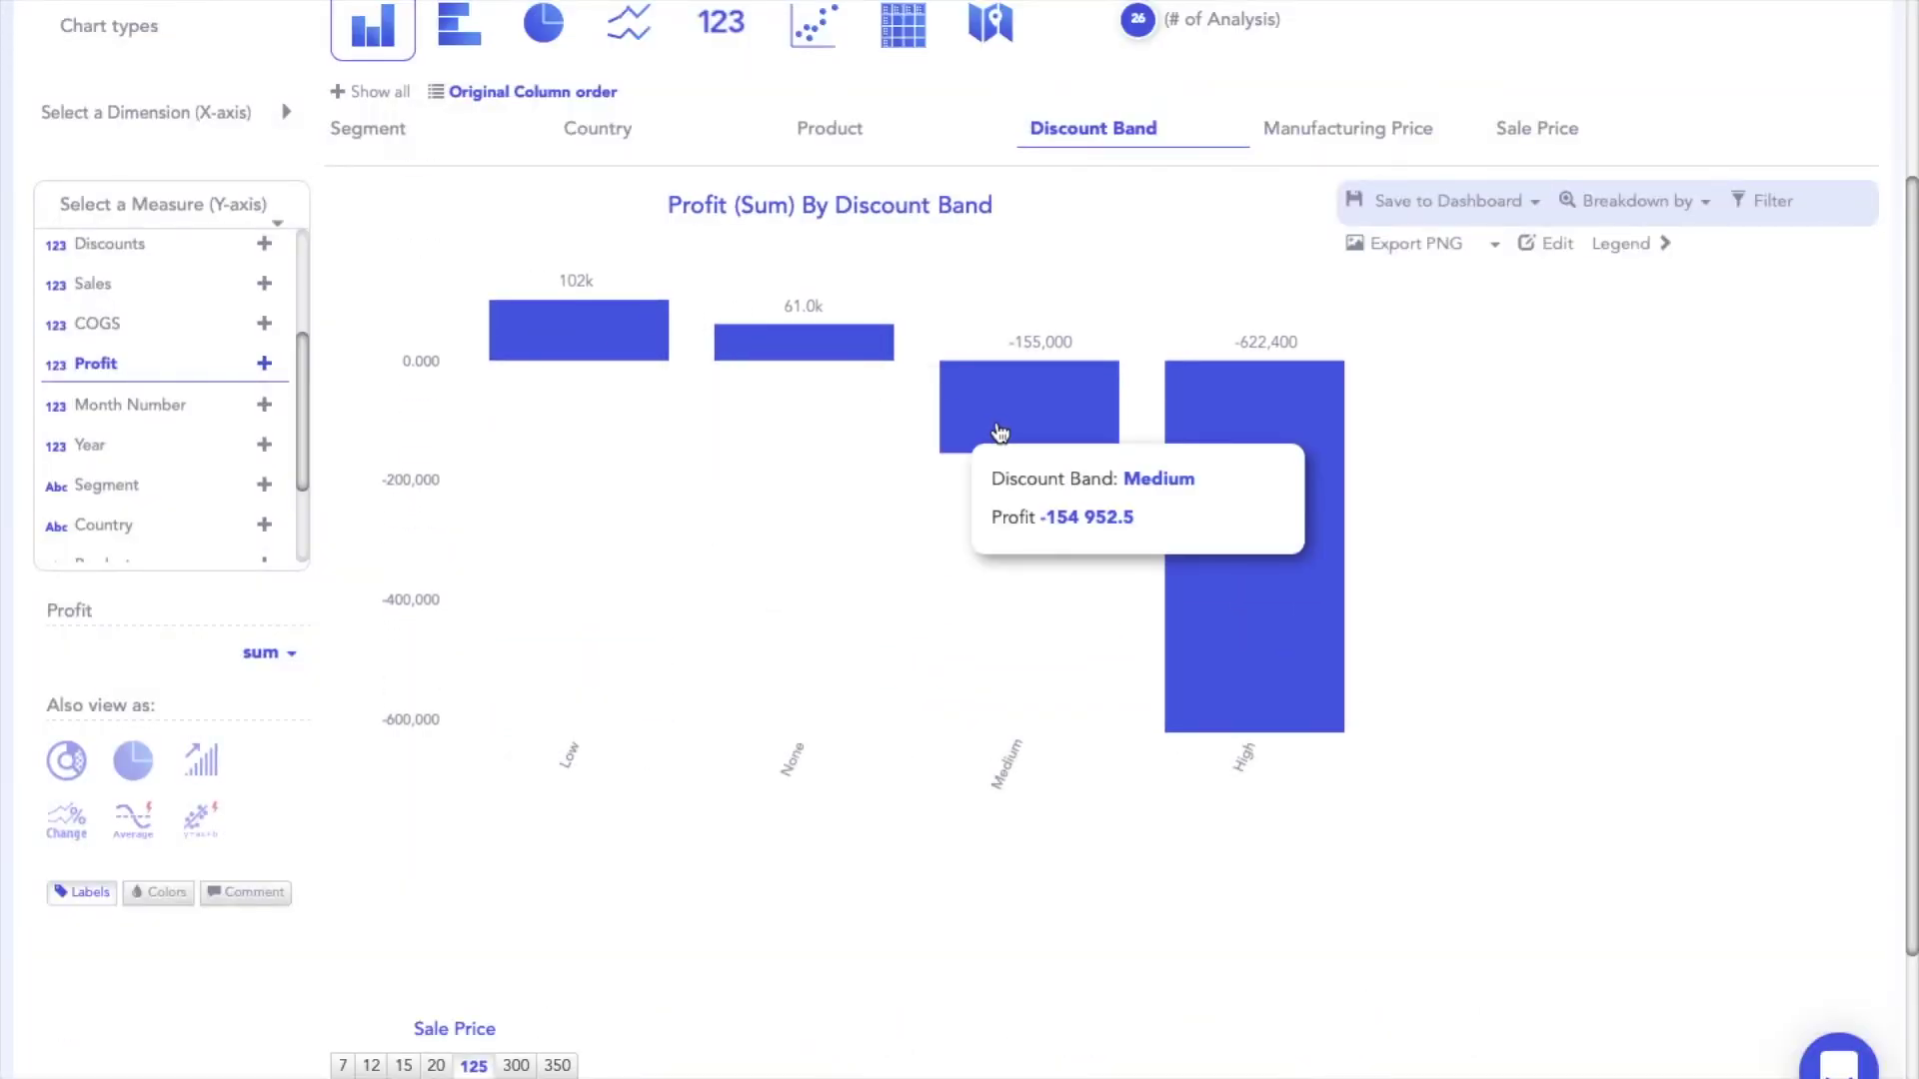
mouse_move(1199, 532)
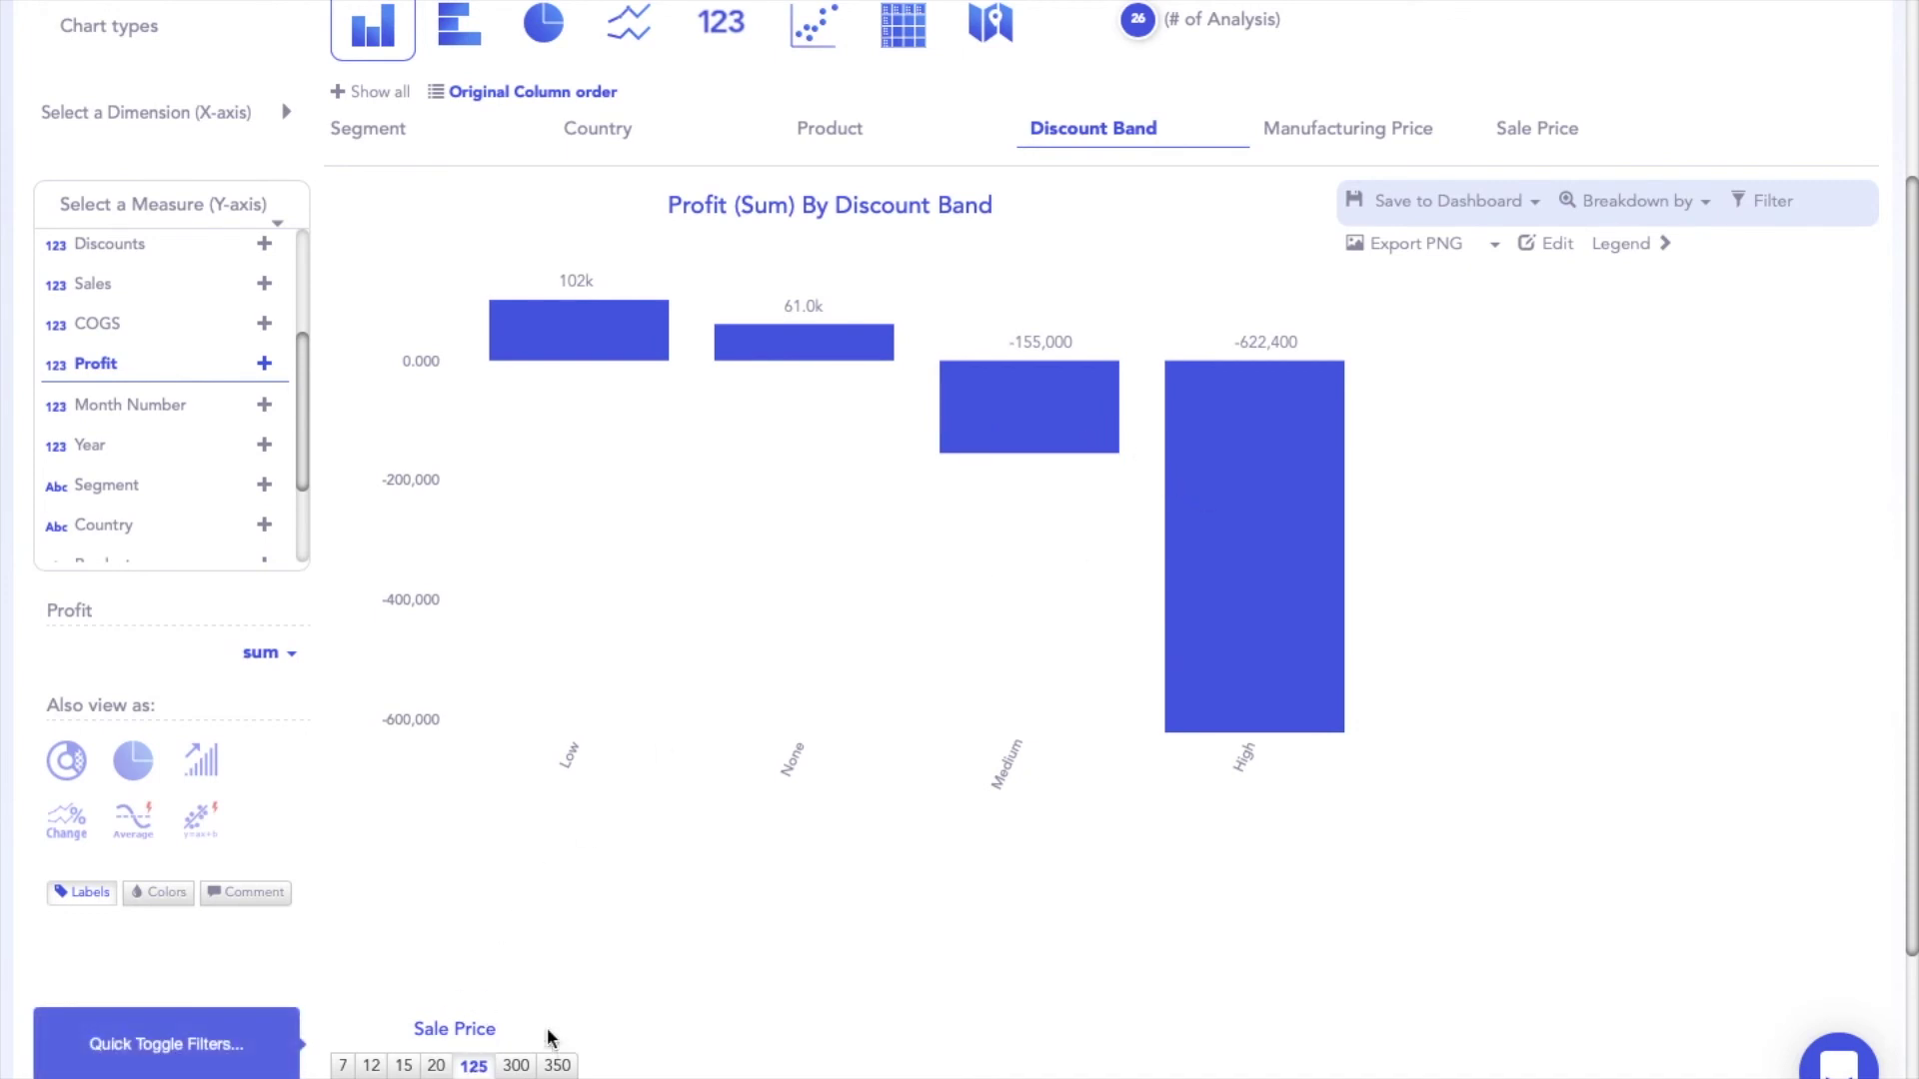
scroll(549, 969, "up", 3)
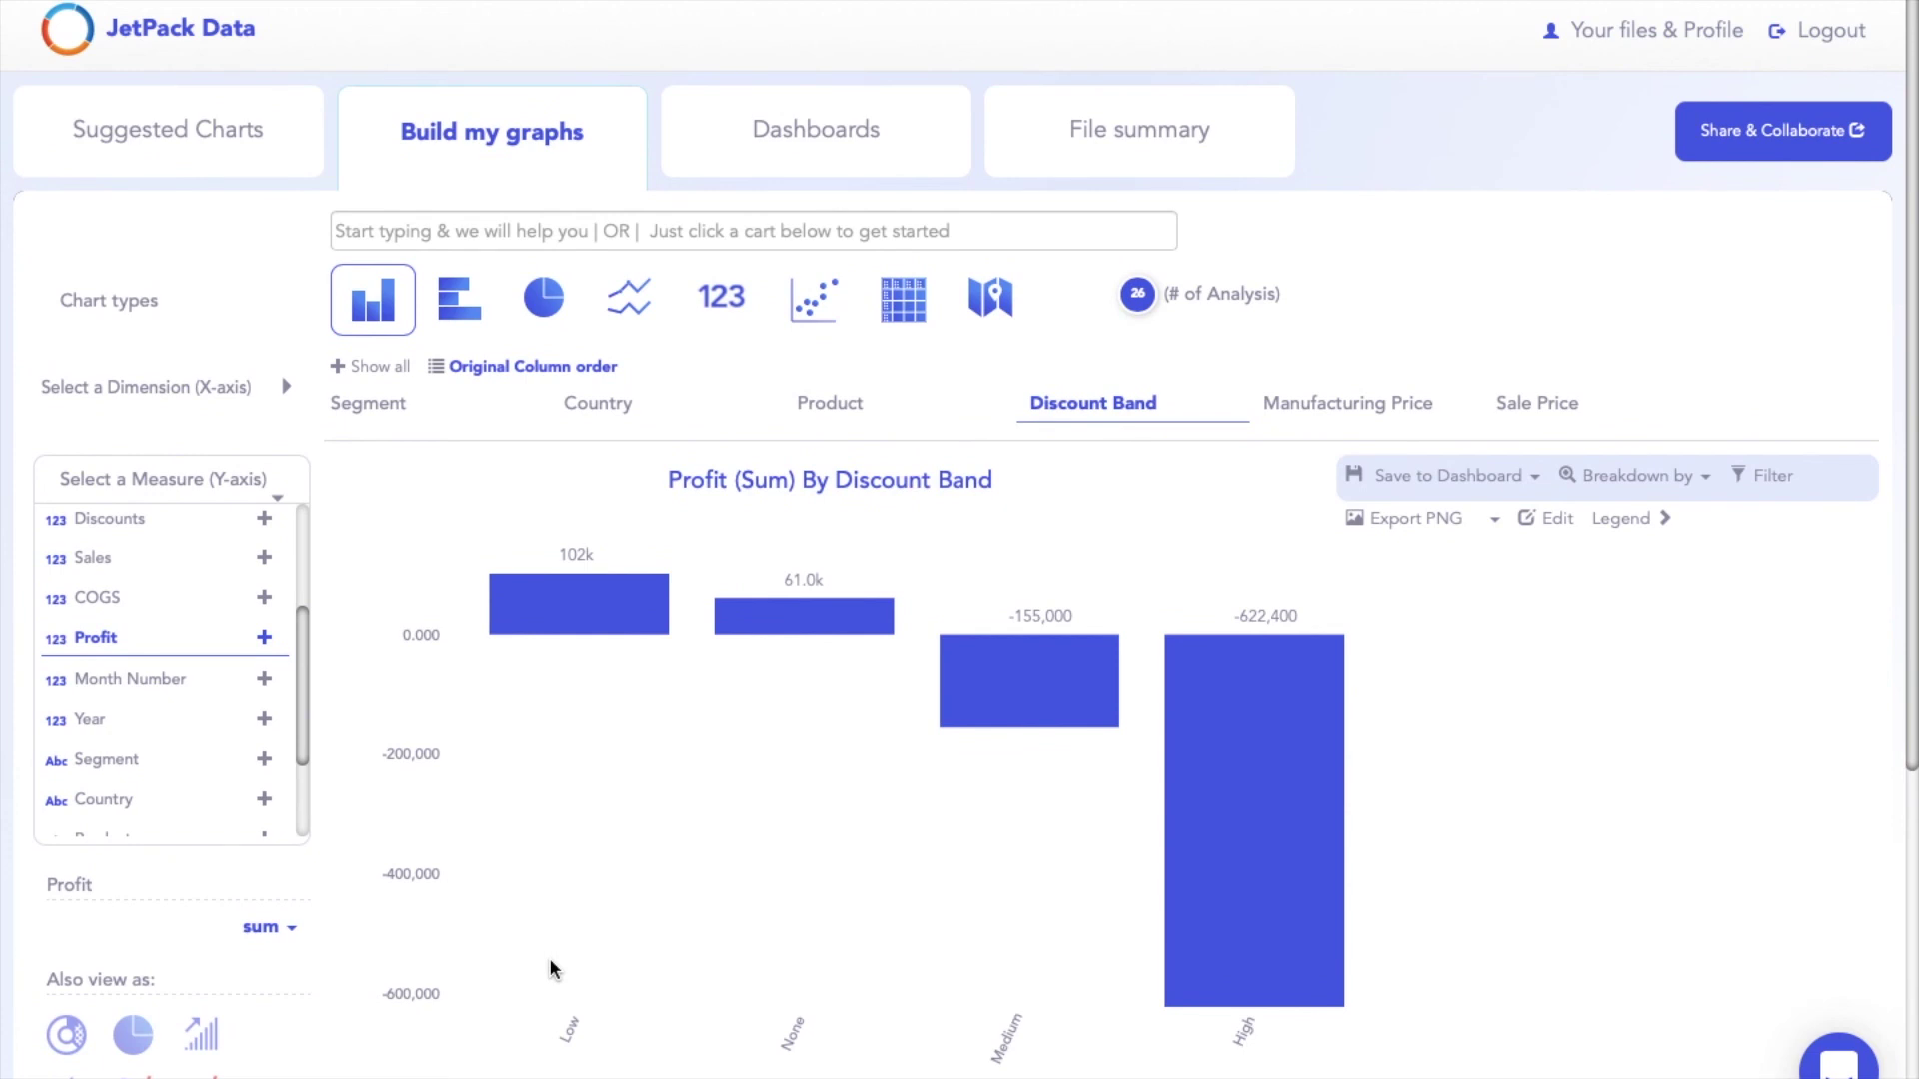
scroll(553, 970, "down", 1)
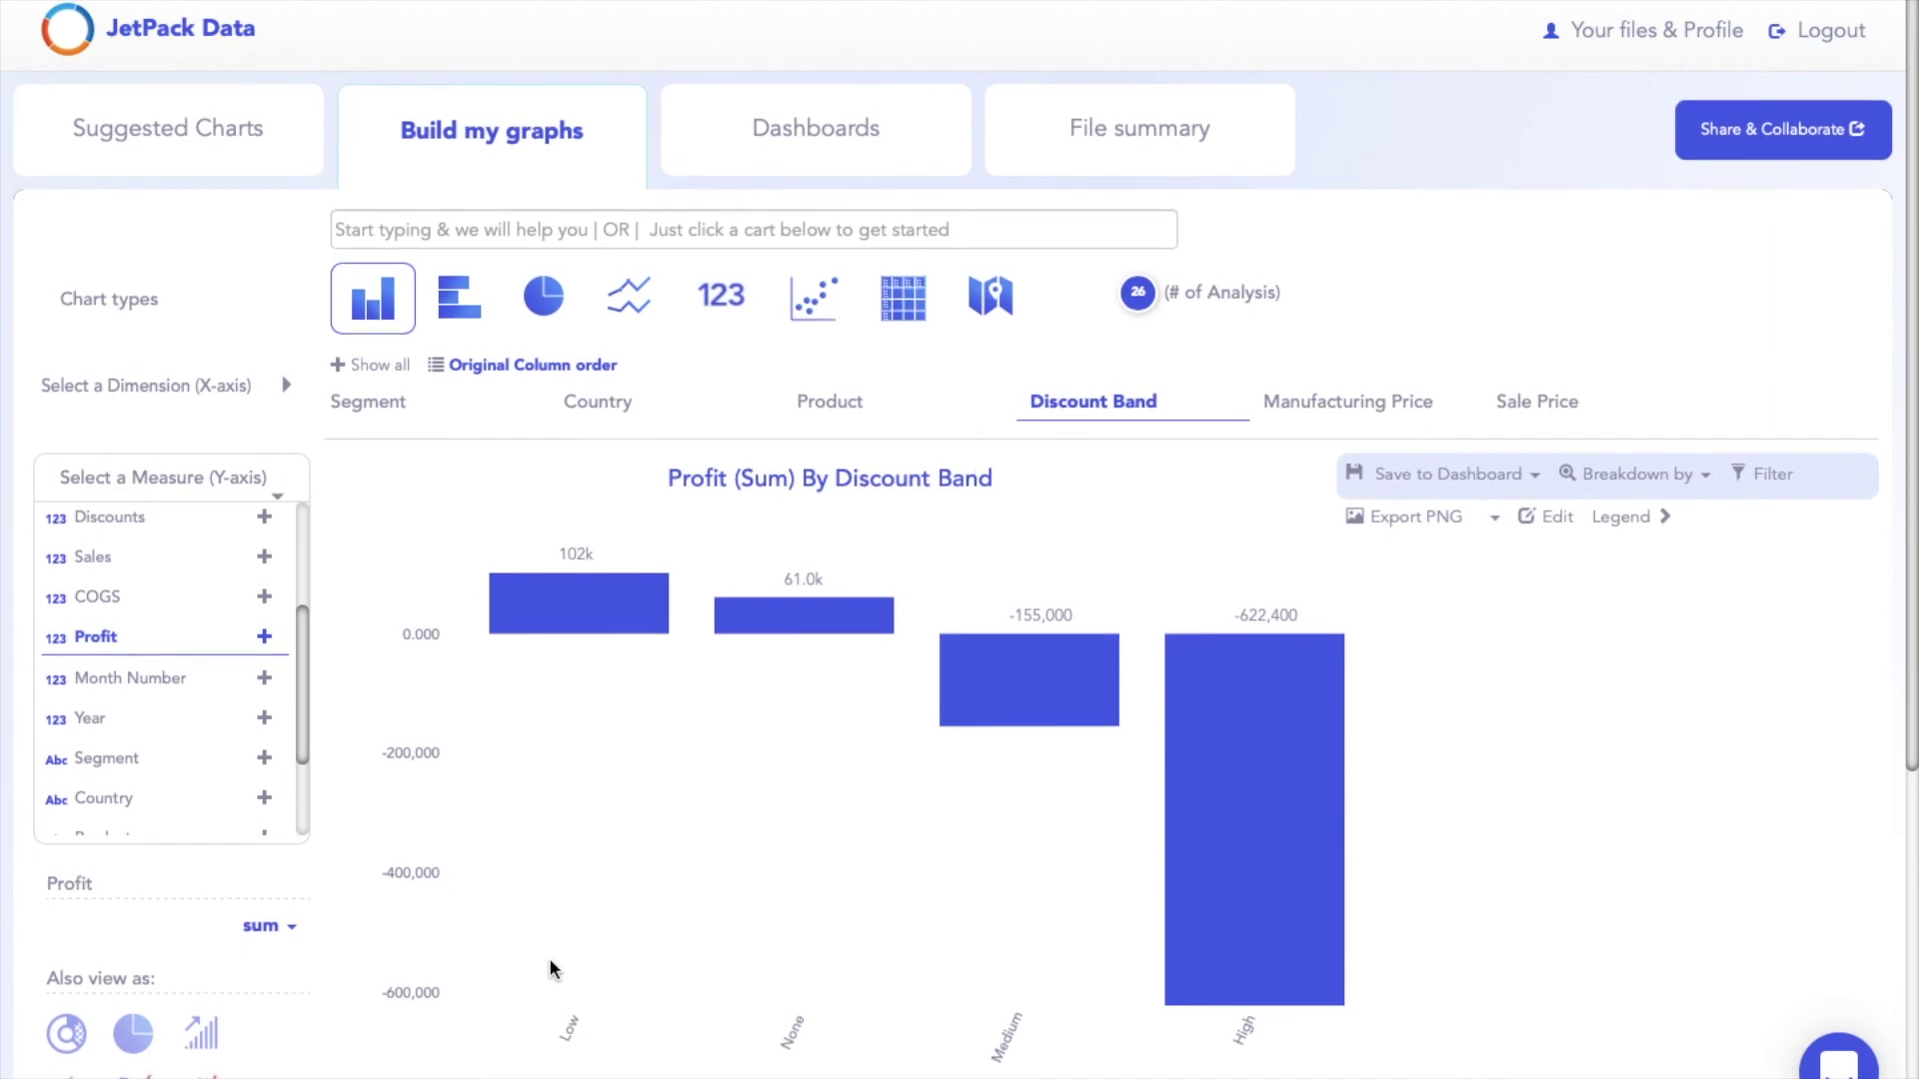